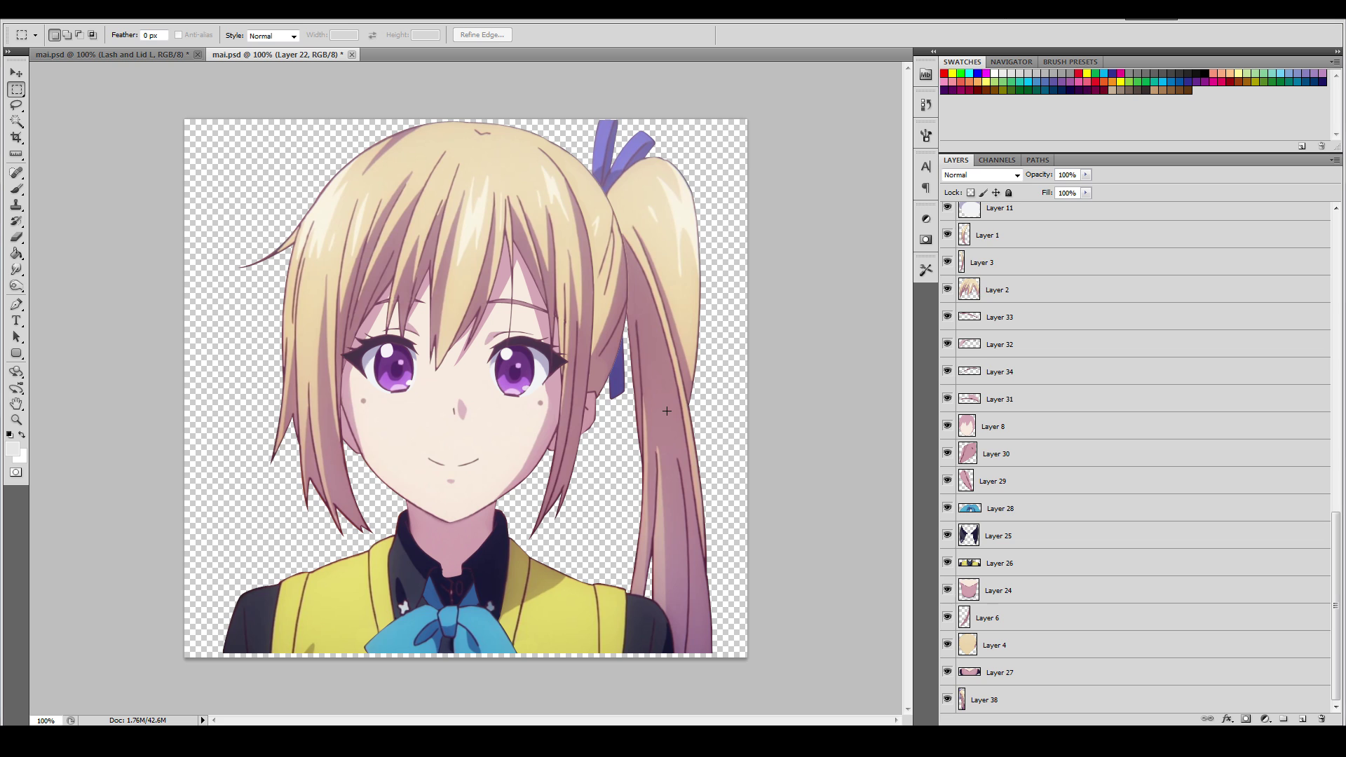
Glance at the Lash and Lid L document, then return to the Layer 22 face document.
{"action": "left_click", "coordinate": [166, 55]}
{"action": "scroll", "coordinate": [1079, 380], "scroll_direction": "up", "scroll_amount": 5}
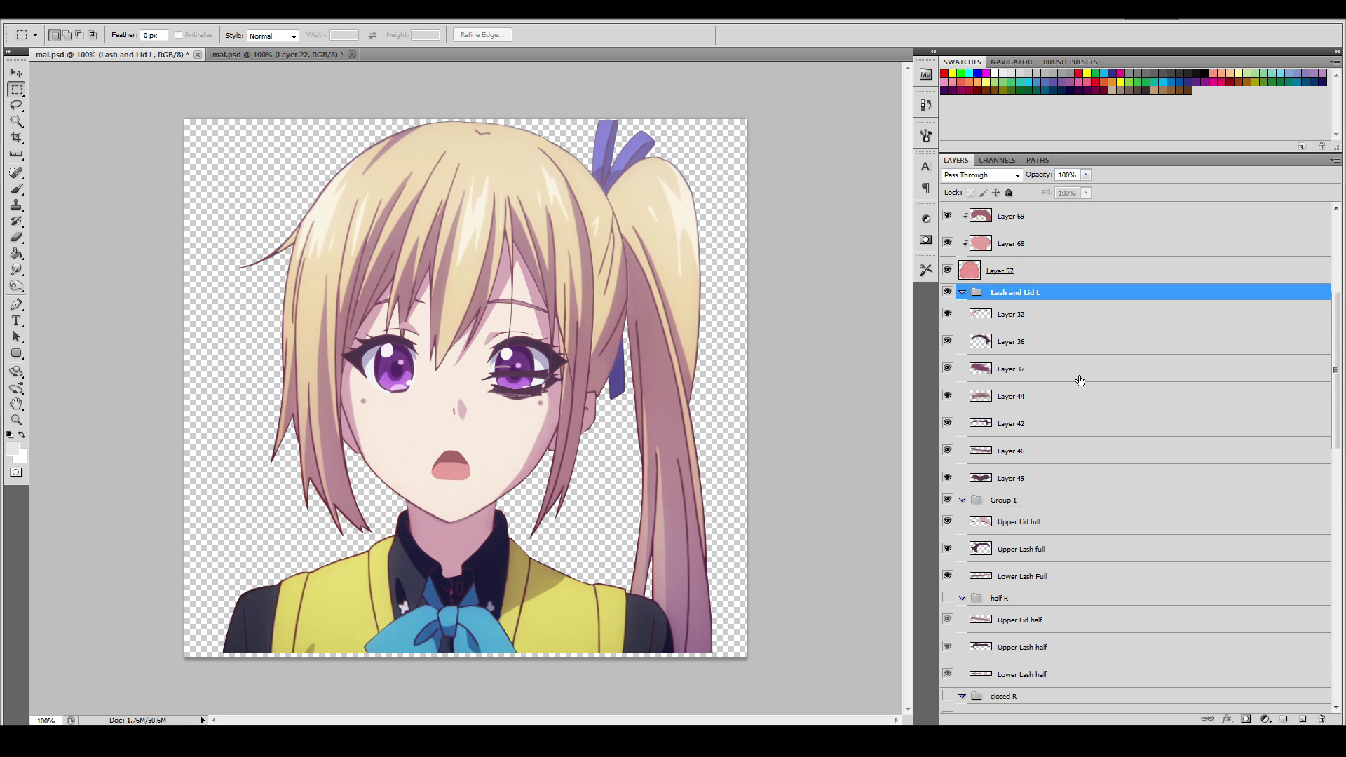
{"action": "left_click", "coordinate": [290, 56]}
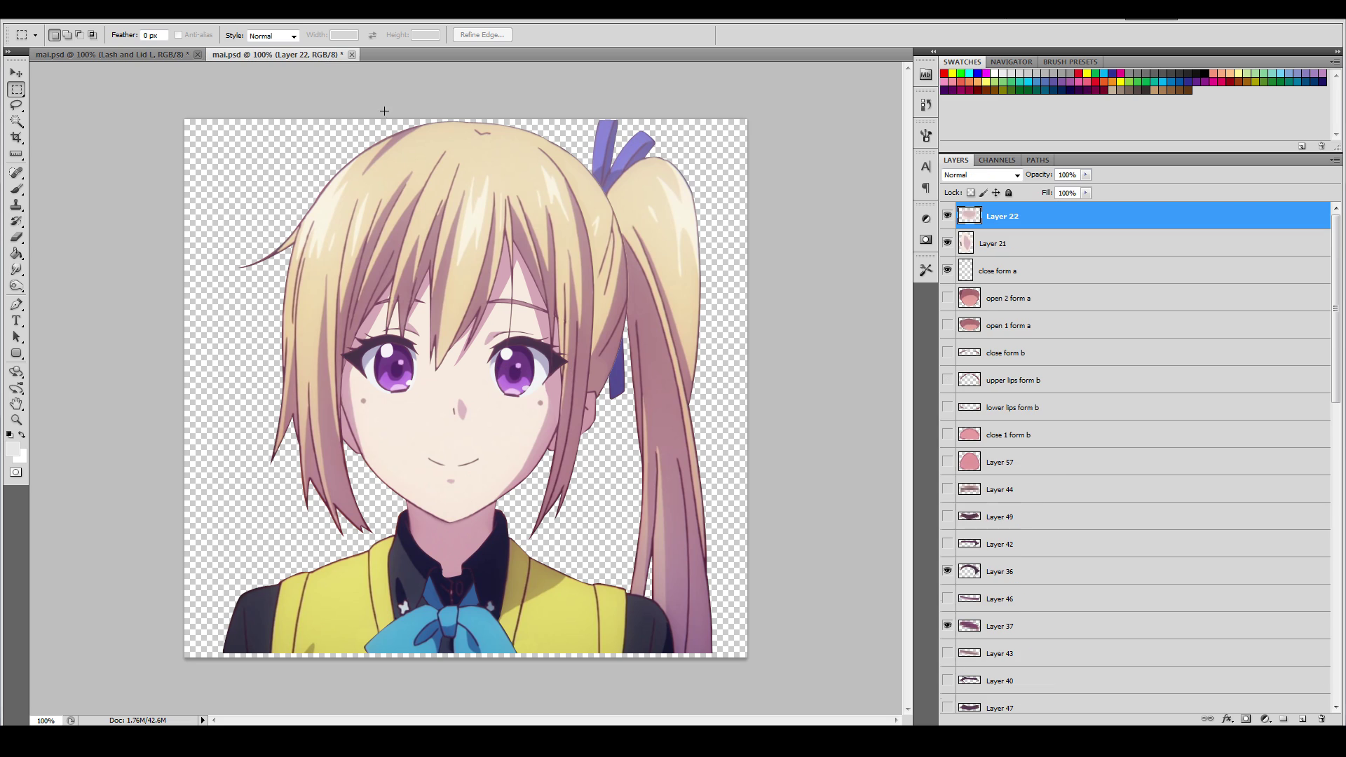
Make the layers from 'open 1 form a' to Layer 42 visible, plus Layers 46, 43, 40 and 47.
{"action": "left_click_drag", "start_coordinate": [944, 314], "coordinate": [965, 612]}
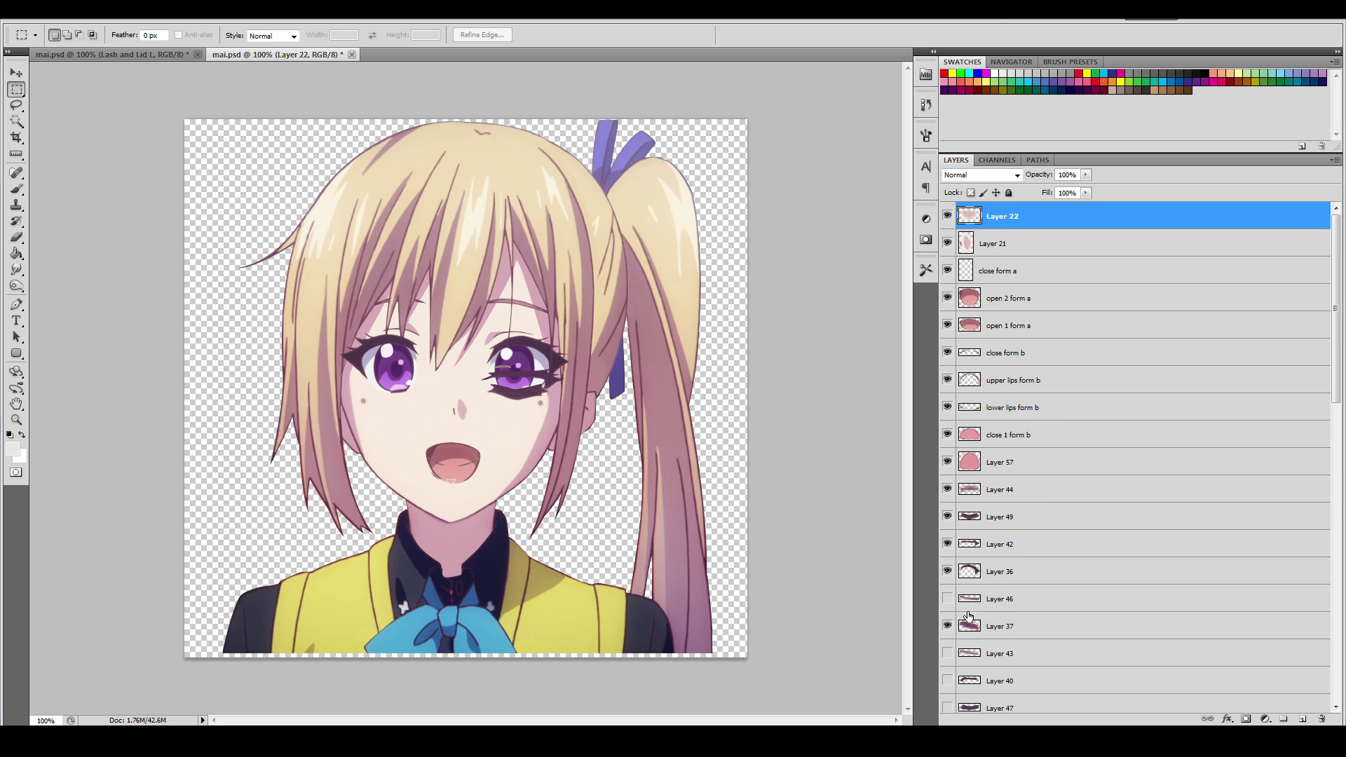
{"action": "scroll", "coordinate": [958, 607], "scroll_direction": "down", "scroll_amount": 1}
{"action": "scroll", "coordinate": [958, 607], "scroll_direction": "down", "scroll_amount": 1}
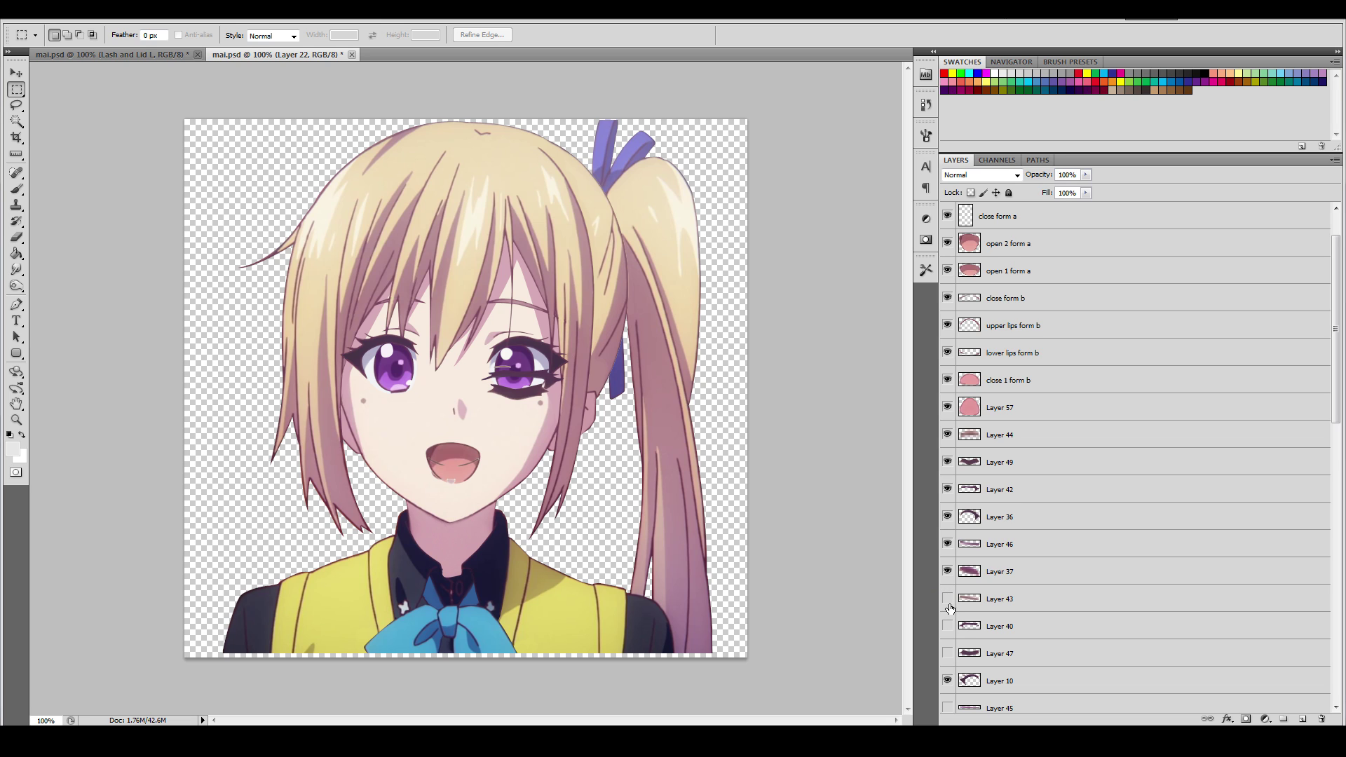
{"action": "left_click_drag", "start_coordinate": [950, 608], "coordinate": [955, 654]}
{"action": "scroll", "coordinate": [1045, 517], "scroll_direction": "down", "scroll_amount": 5}
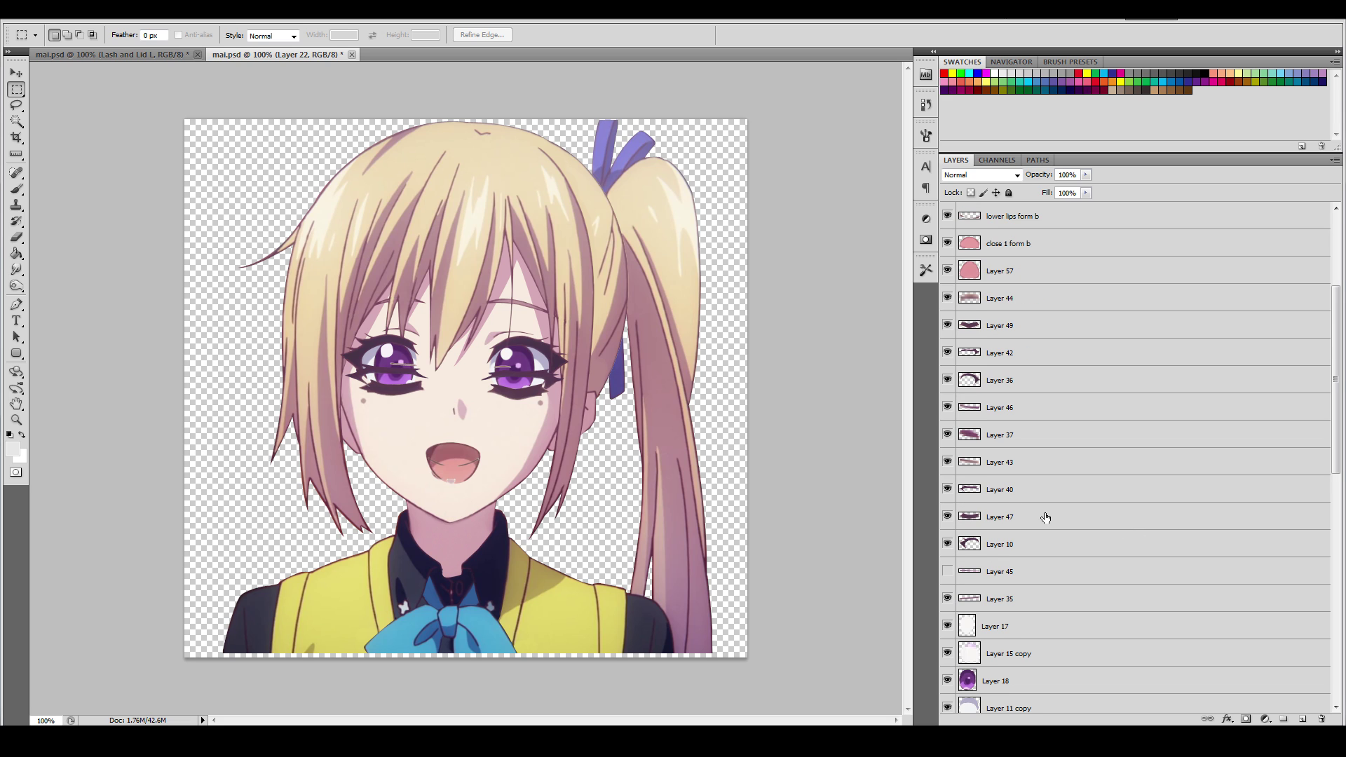
{"action": "scroll", "coordinate": [997, 489], "scroll_direction": "up", "scroll_amount": 7}
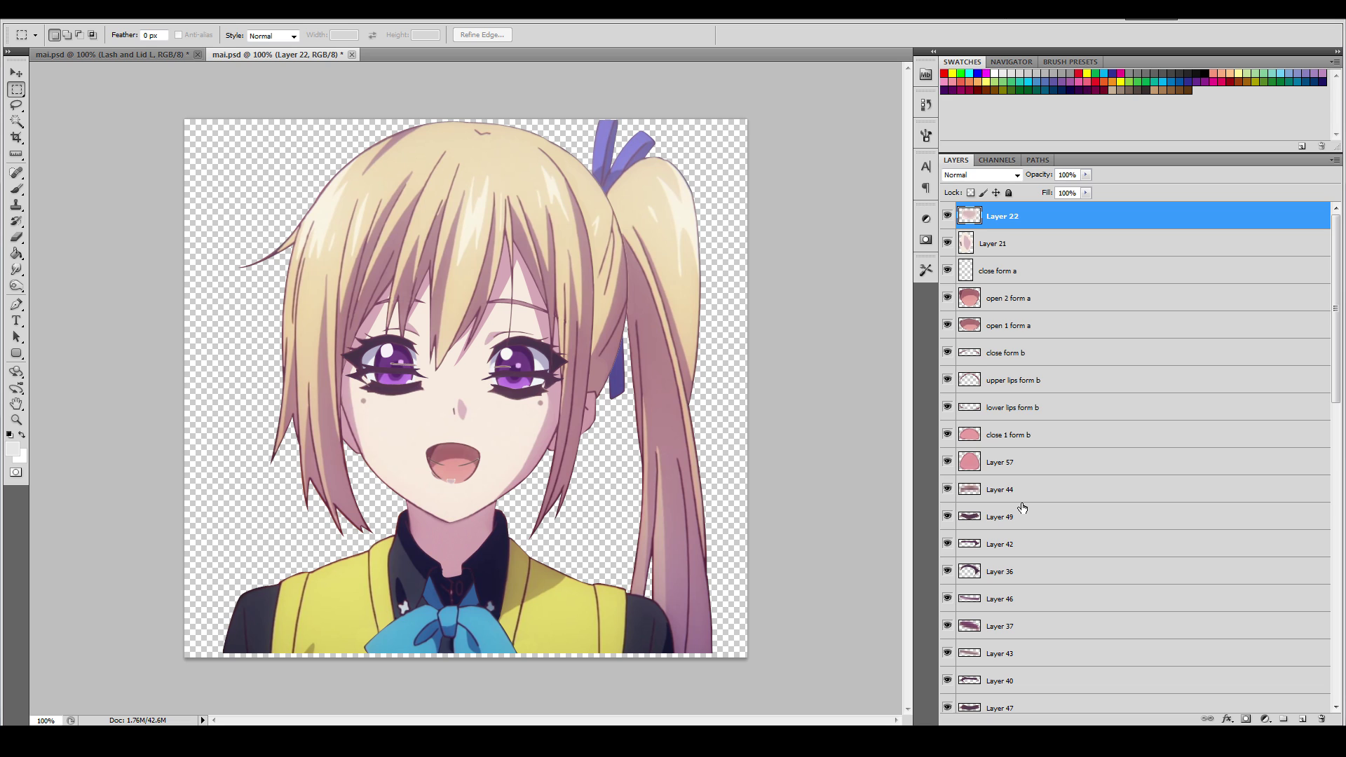
{"action": "scroll", "coordinate": [1023, 508], "scroll_direction": "down", "scroll_amount": 4}
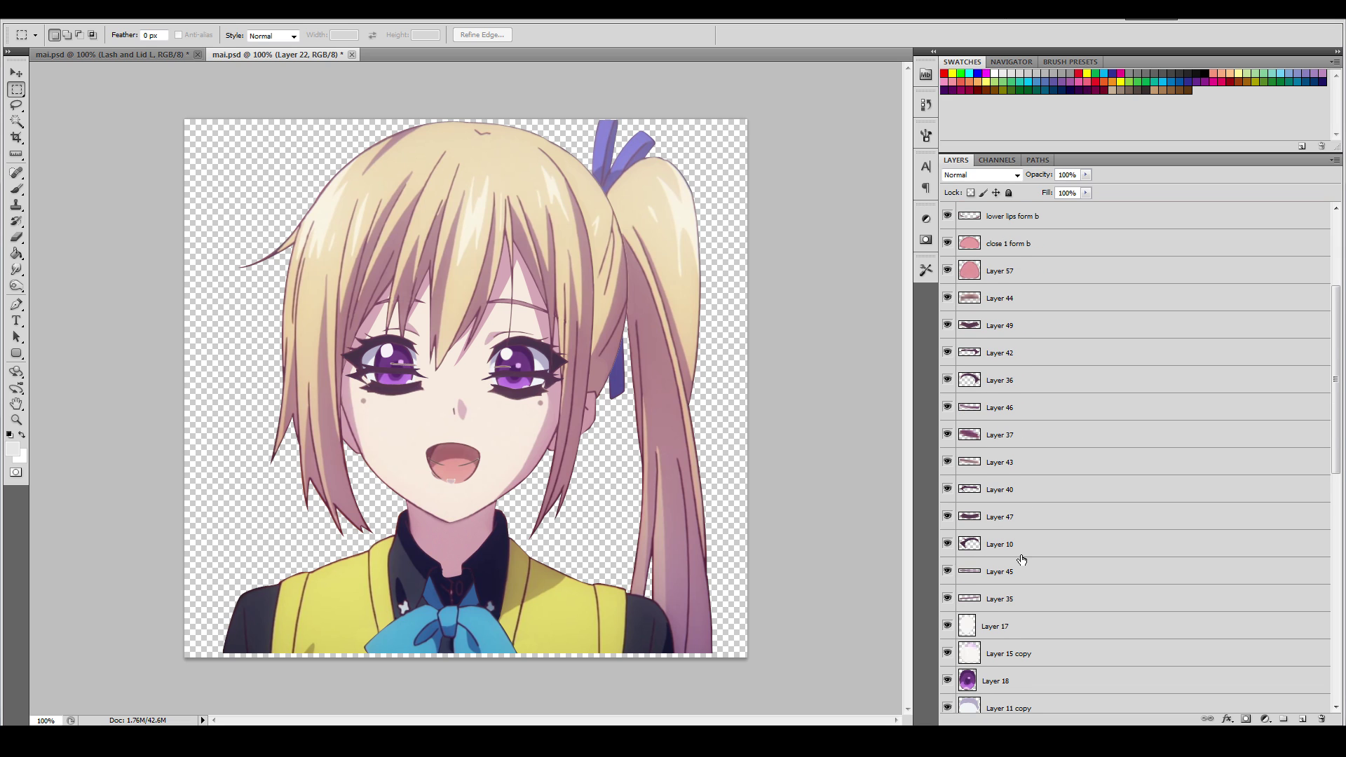
{"action": "scroll", "coordinate": [1040, 562], "scroll_direction": "down", "scroll_amount": 8}
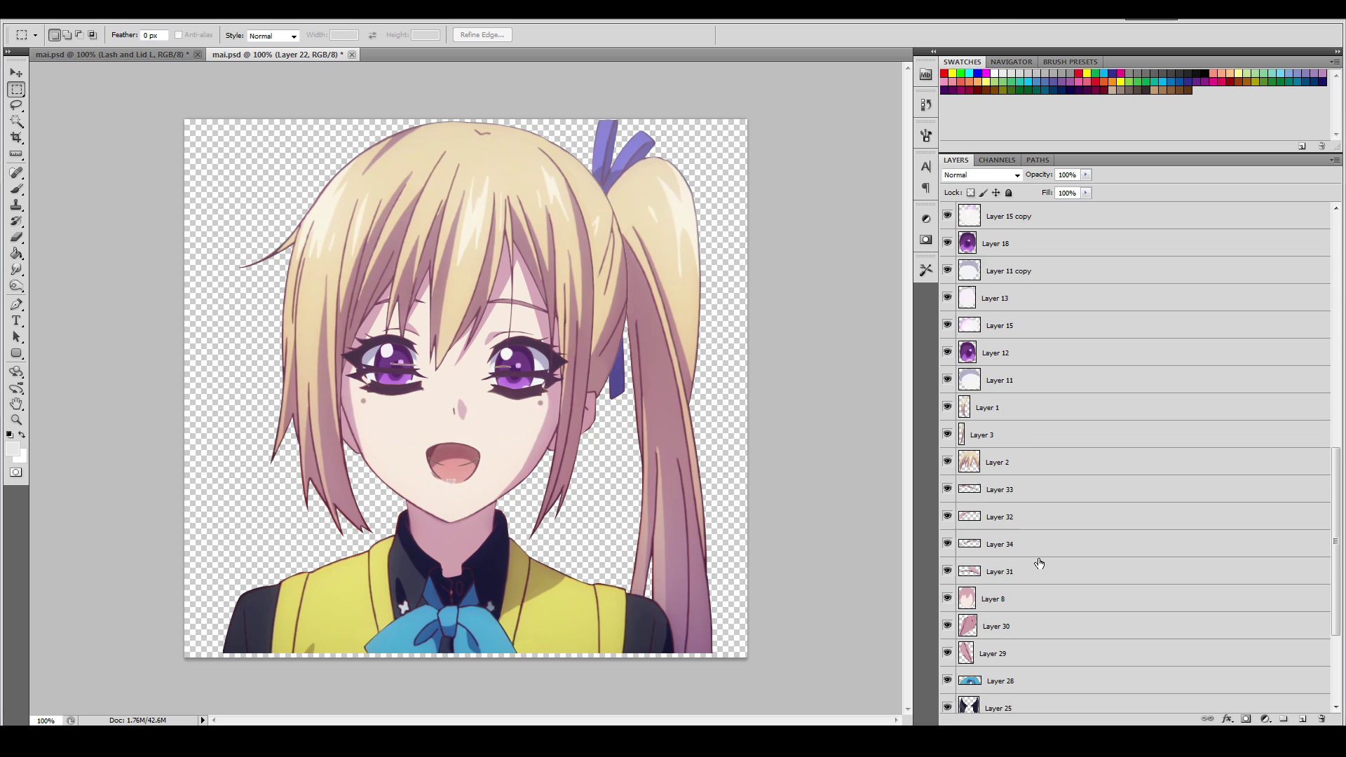
{"action": "scroll", "coordinate": [1039, 563], "scroll_direction": "up", "scroll_amount": 2}
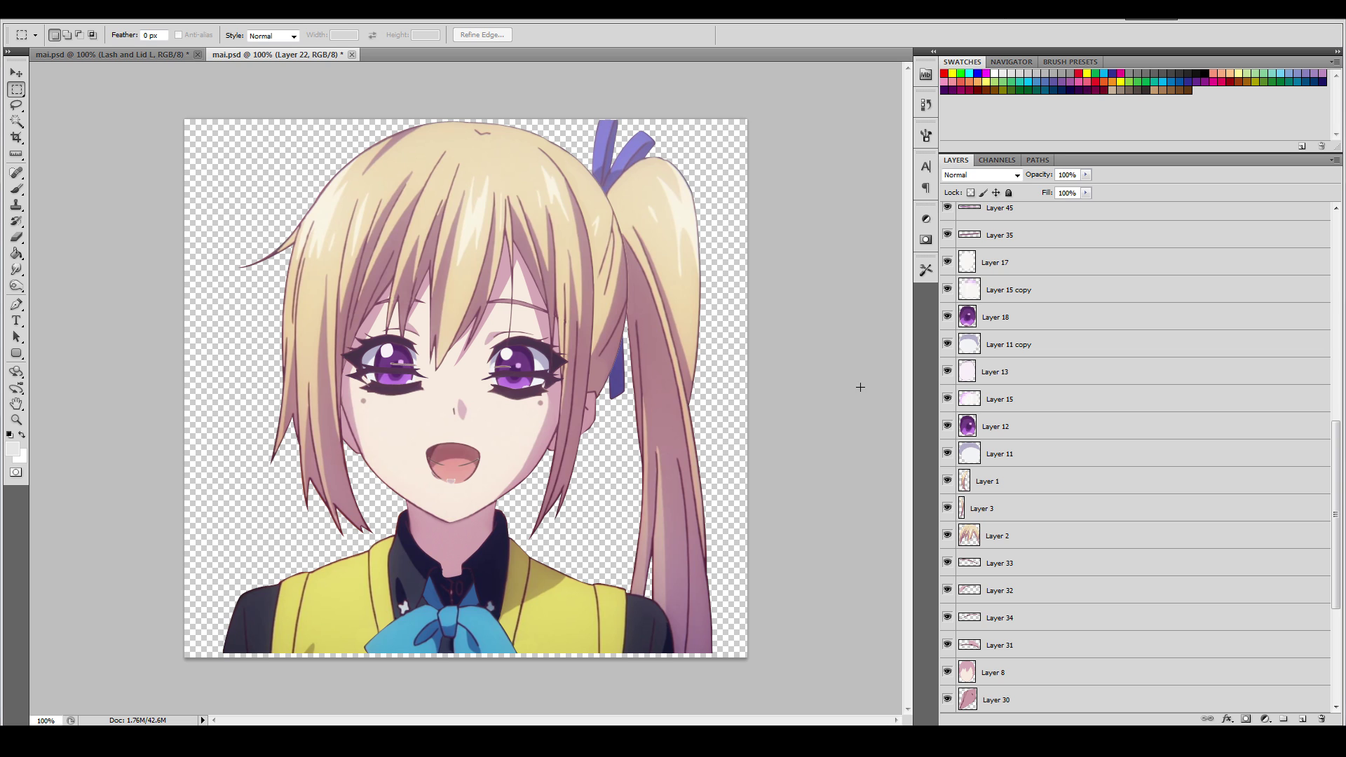
{"action": "scroll", "coordinate": [1037, 487], "scroll_direction": "up", "scroll_amount": 6}
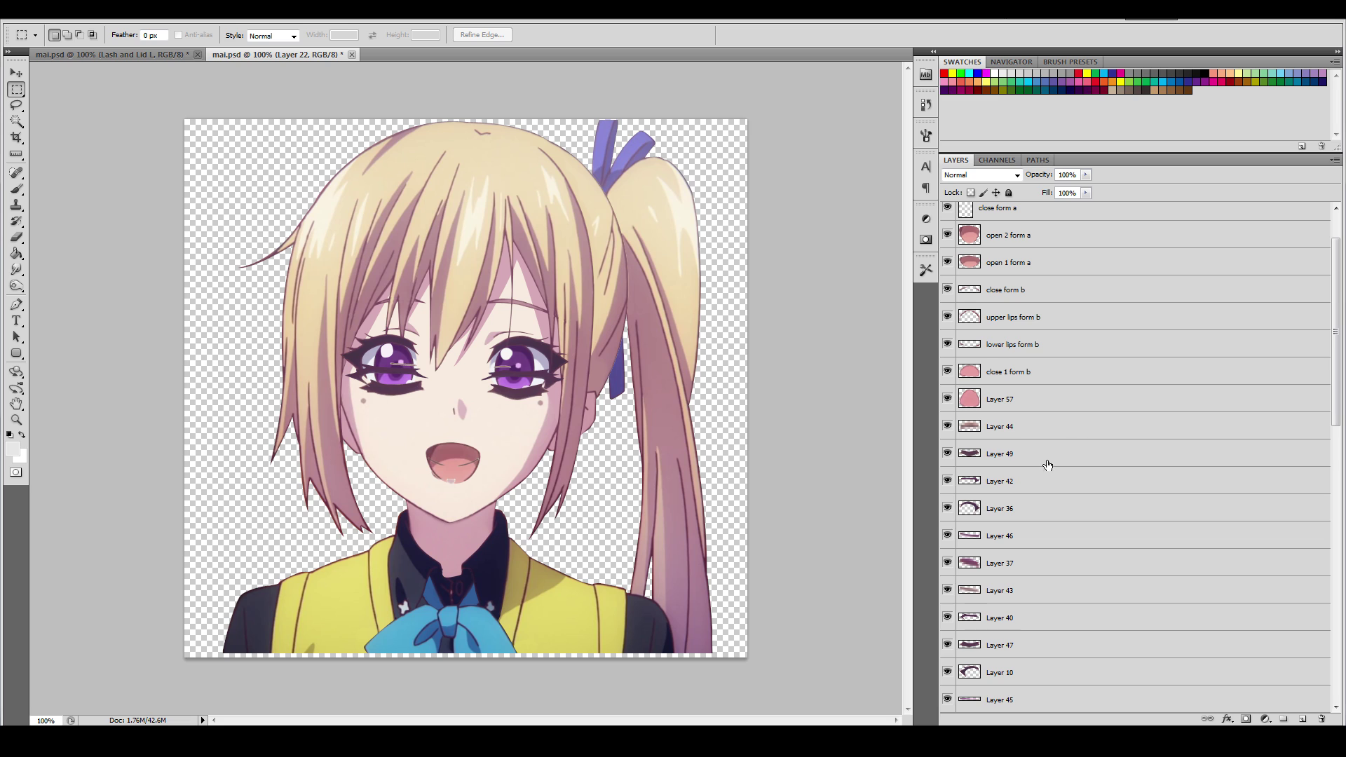
{"action": "left_click", "coordinate": [1012, 177]}
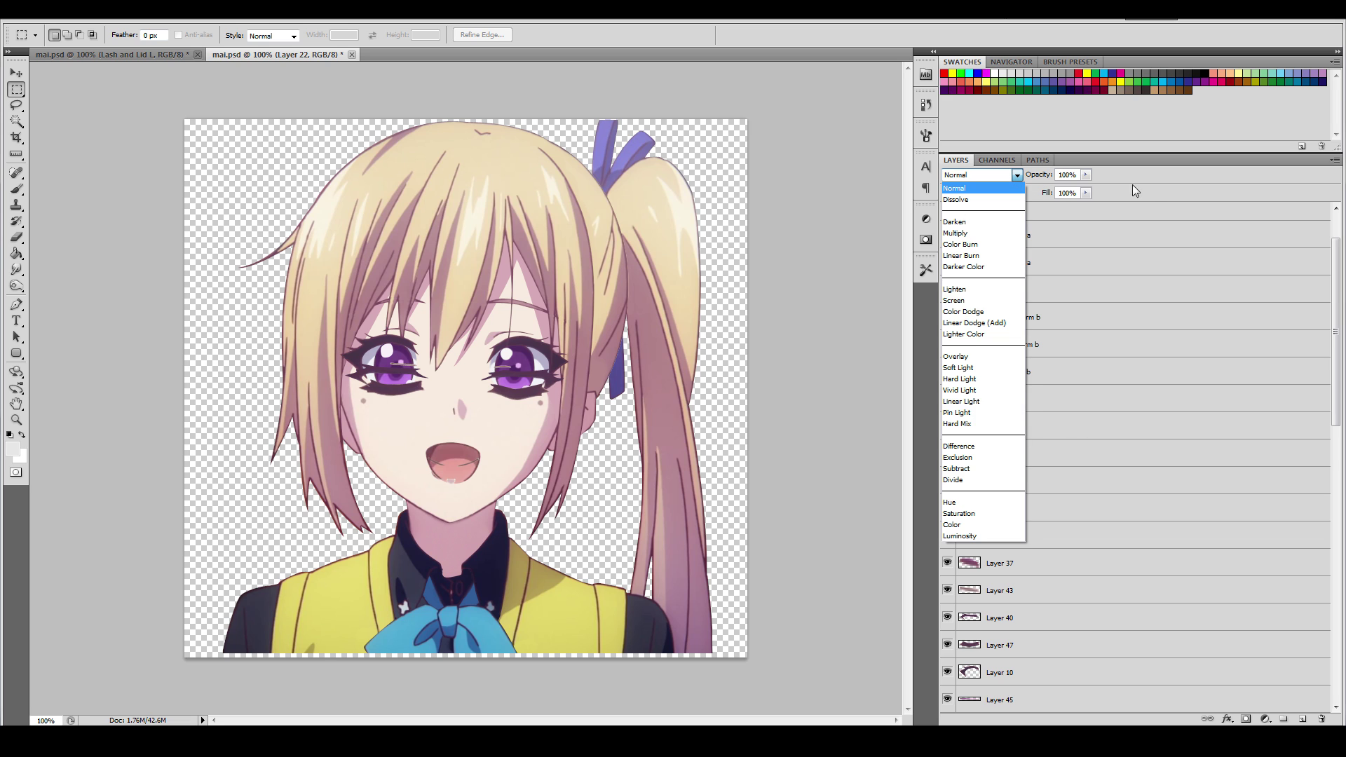
Keep the blend mode at Normal, review the Layers panel, and switch to Live2D Cubism Modeler.
{"action": "left_click", "coordinate": [1153, 186]}
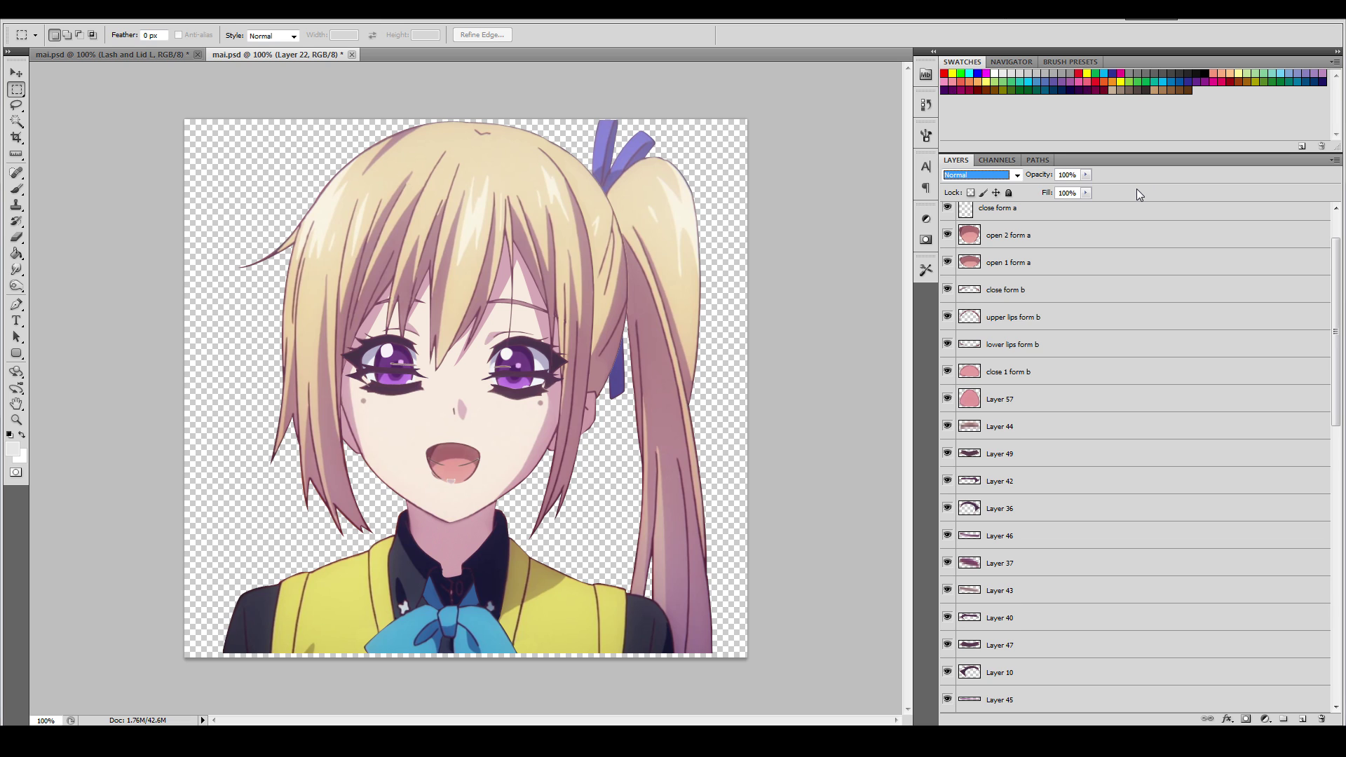
{"action": "scroll", "coordinate": [1147, 449], "scroll_direction": "up", "scroll_amount": 1}
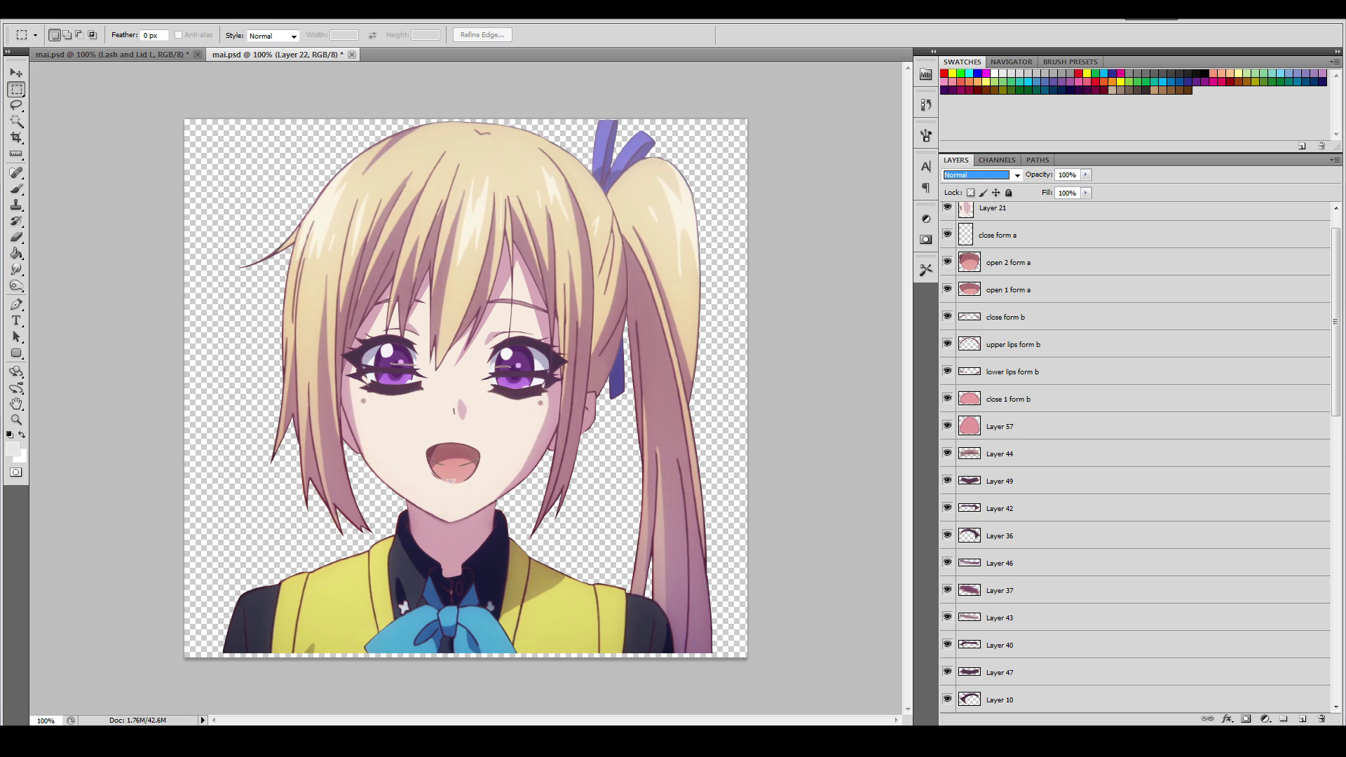
{"action": "scroll", "coordinate": [1124, 480], "scroll_direction": "down", "scroll_amount": 5}
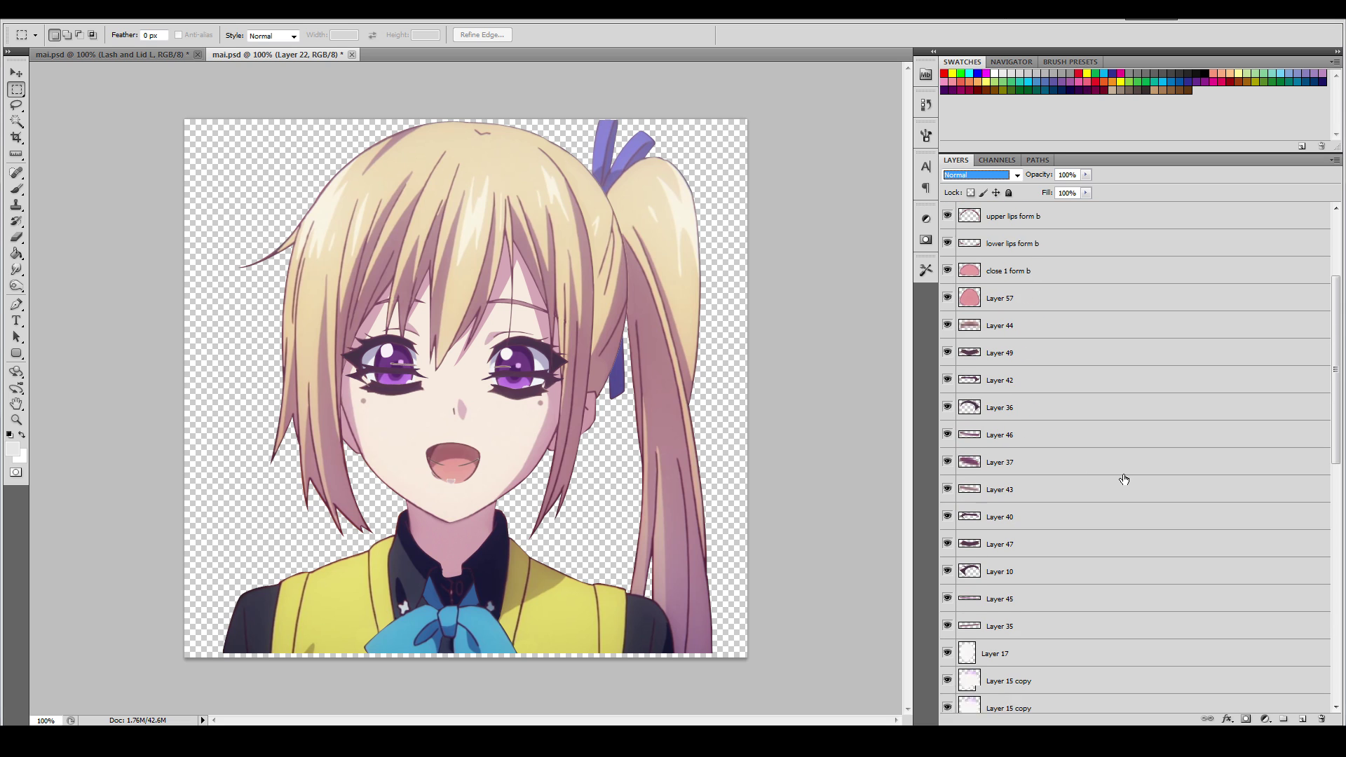
{"action": "scroll", "coordinate": [1123, 480], "scroll_direction": "down", "scroll_amount": 6}
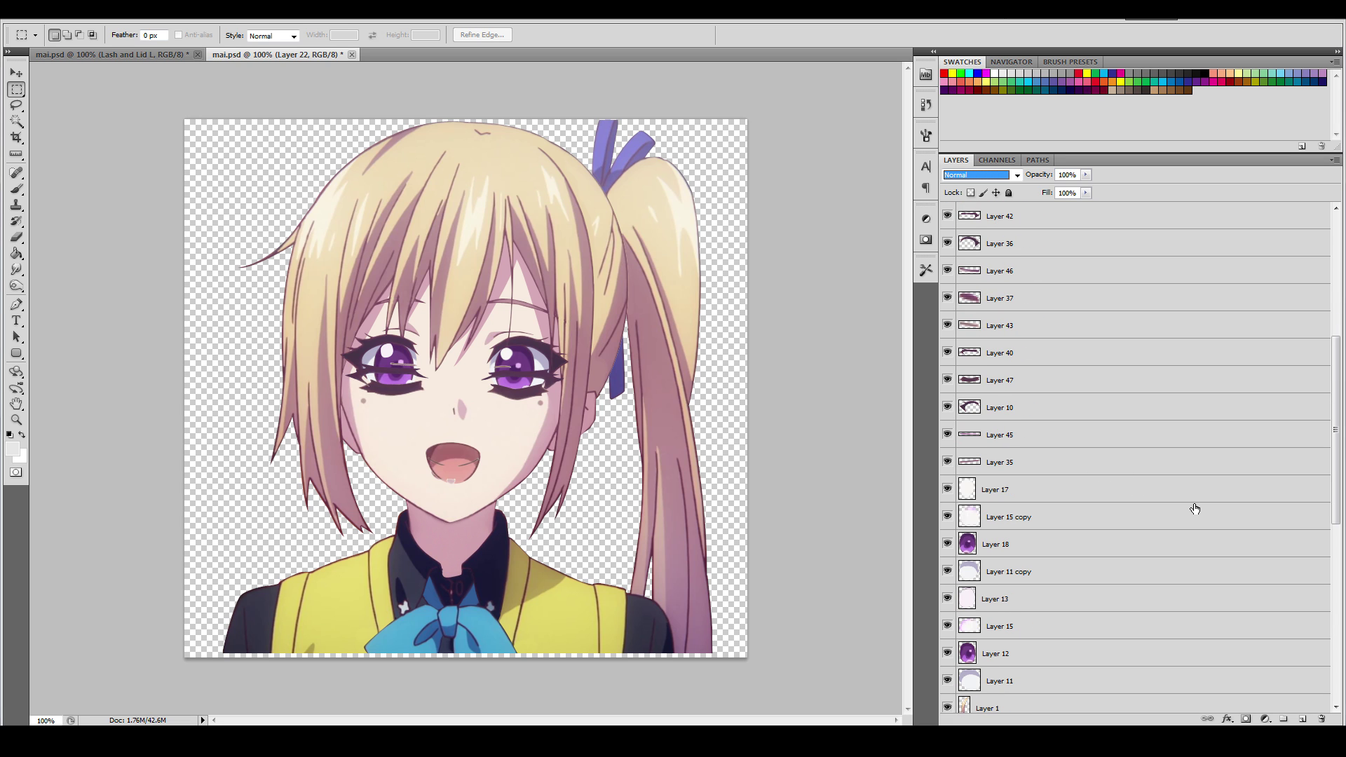
{"action": "scroll", "coordinate": [1196, 509], "scroll_direction": "up", "scroll_amount": 11}
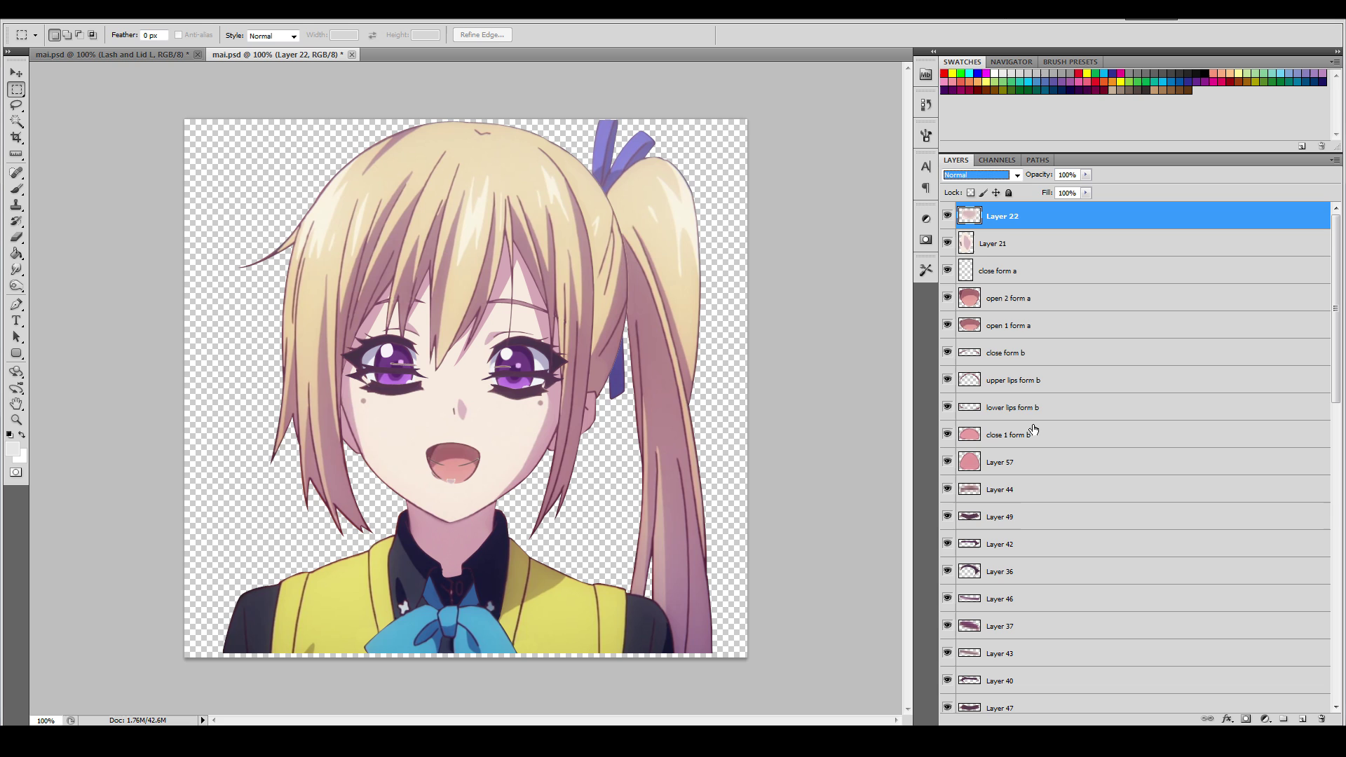
{"action": "scroll", "coordinate": [1102, 448], "scroll_direction": "down", "scroll_amount": 3}
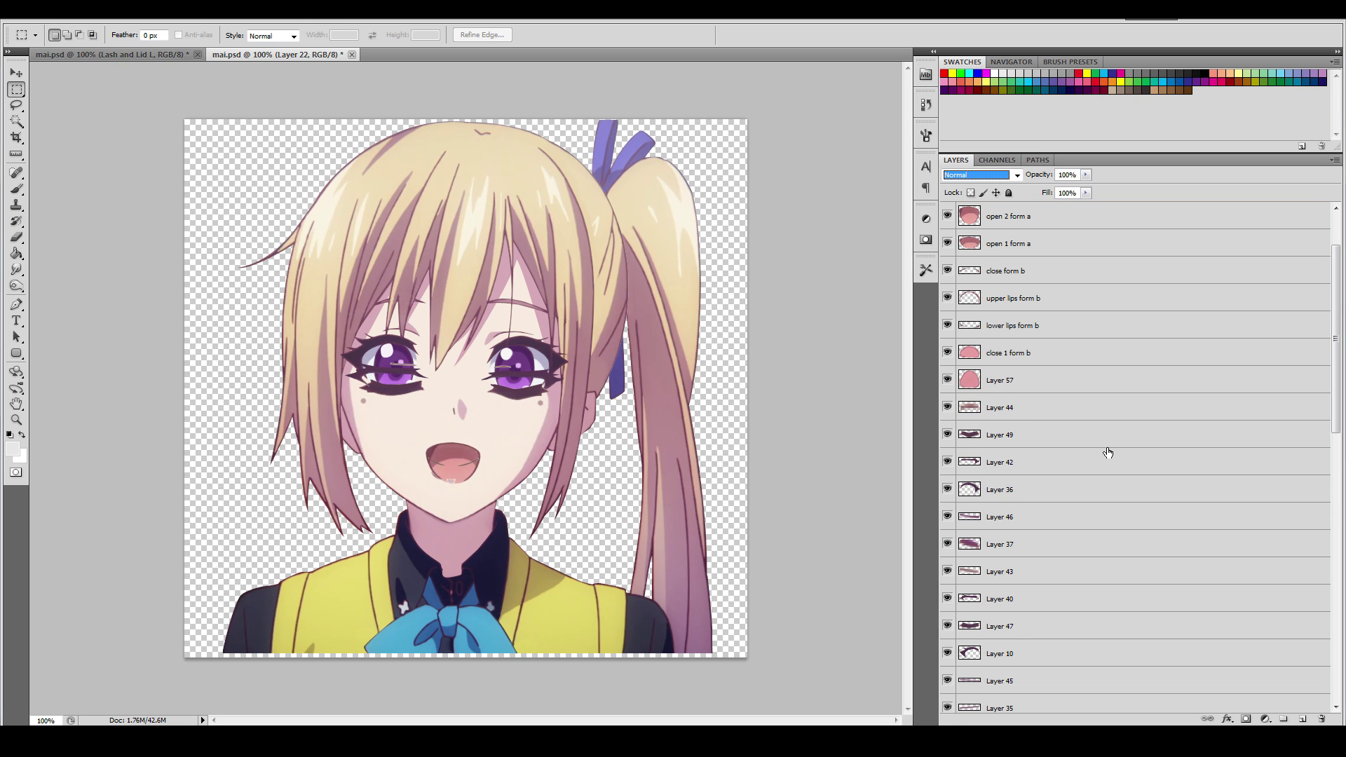
{"action": "scroll", "coordinate": [1107, 452], "scroll_direction": "down", "scroll_amount": 8}
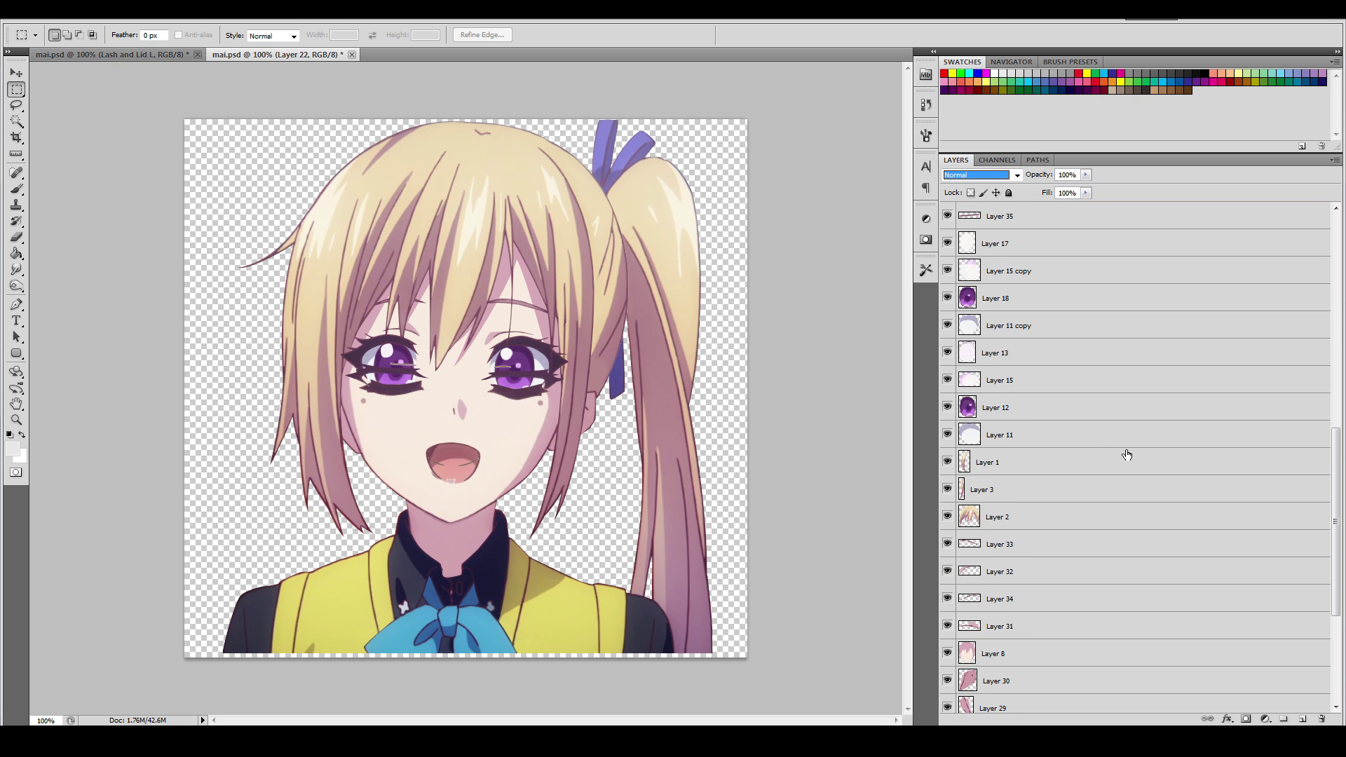
{"action": "scroll", "coordinate": [1127, 454], "scroll_direction": "up", "scroll_amount": 8}
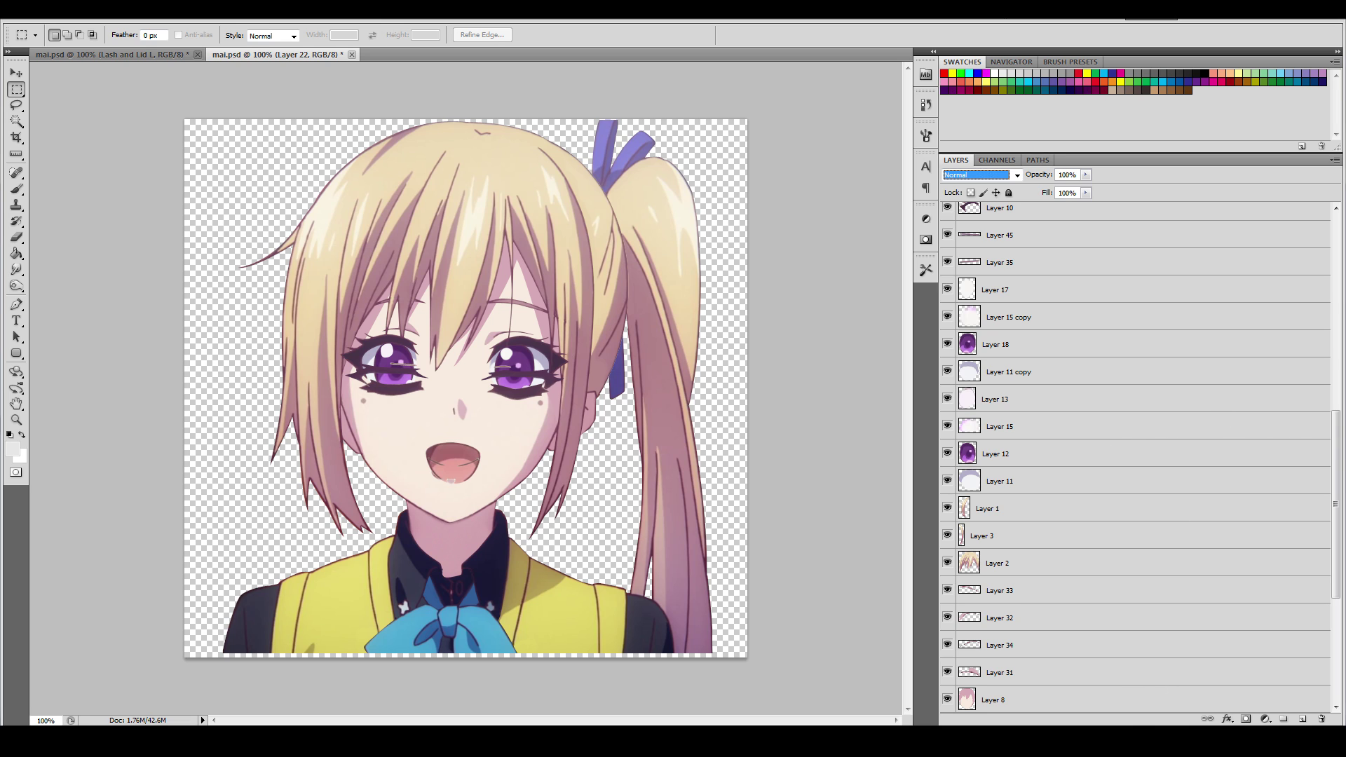
{"action": "left_click", "coordinate": [1104, 663]}
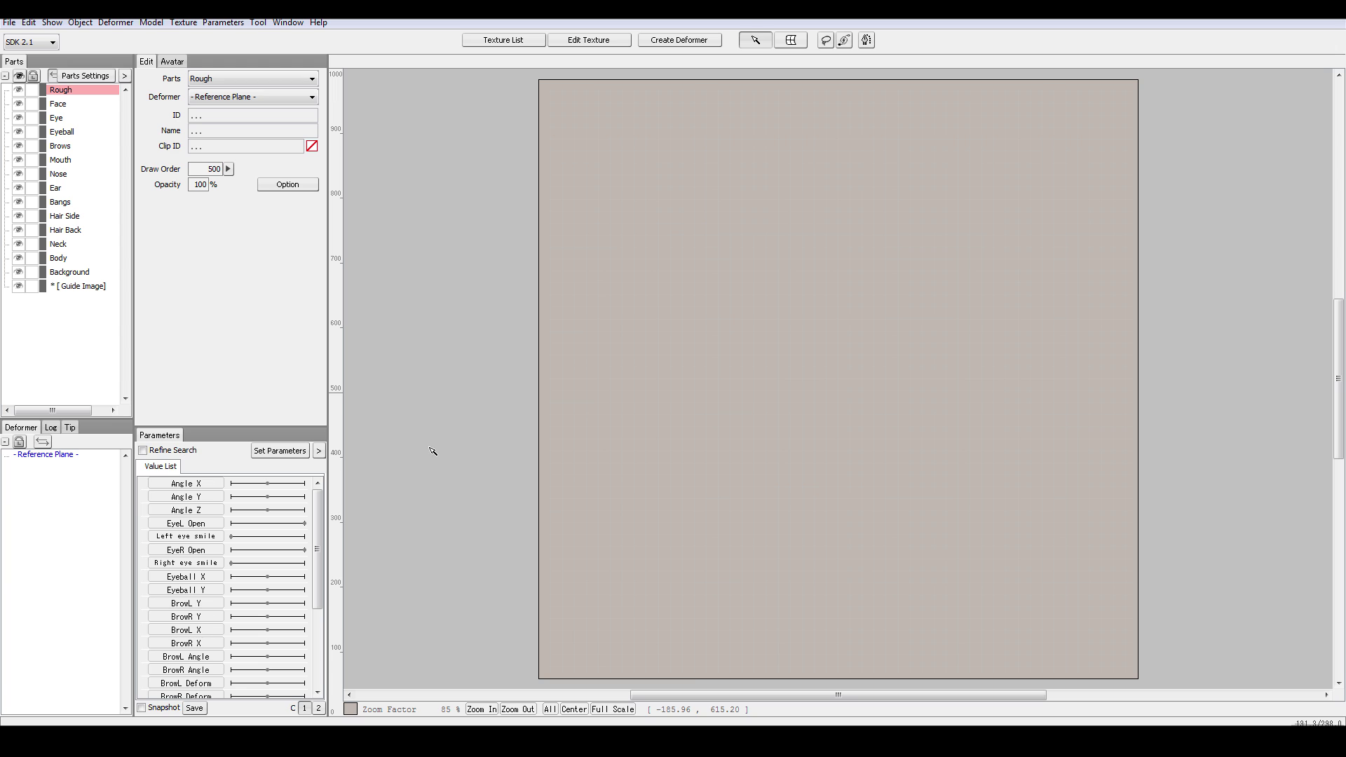
Open the Edit menu to show undo, select all and copy shape commands.
{"action": "left_click", "coordinate": [10, 22]}
{"action": "mouse_move", "coordinate": [29, 21]}
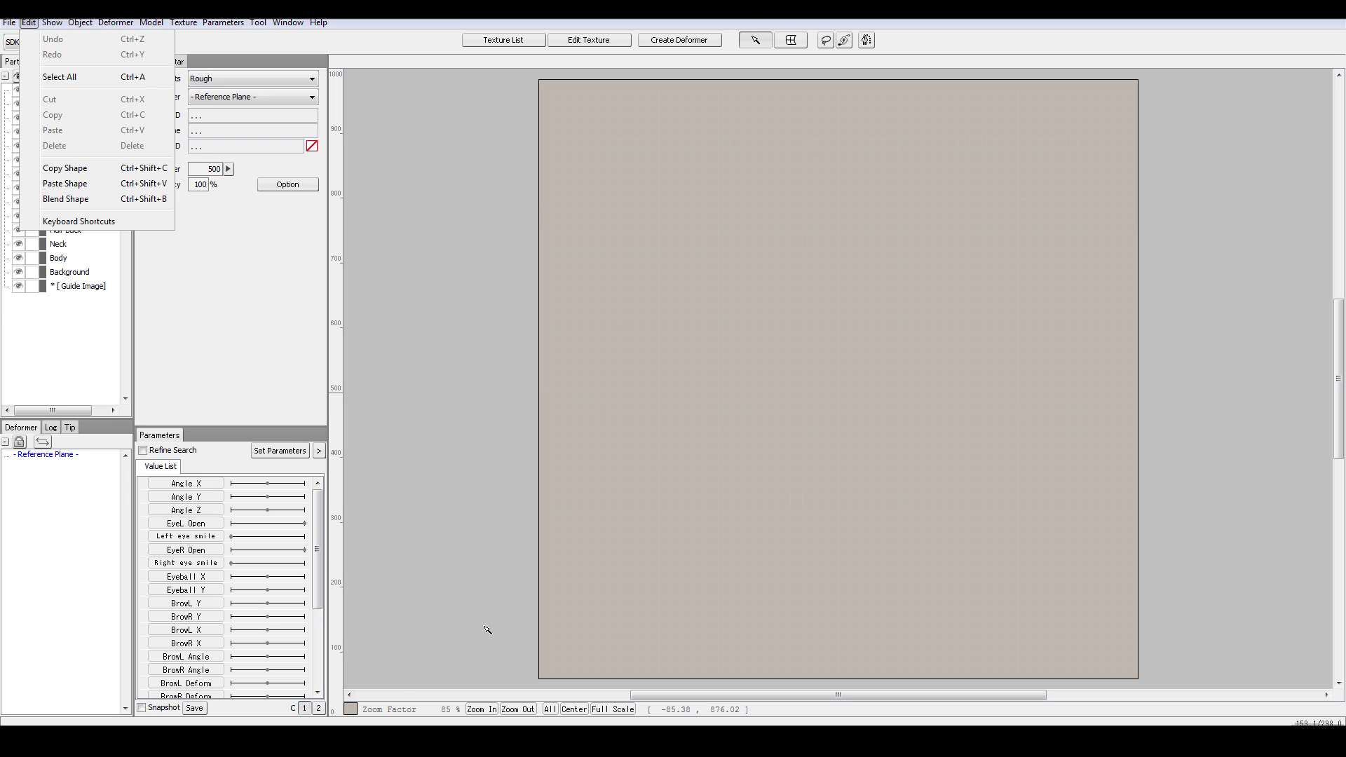
Dismiss the Edit menu and set the canvas background colour to white #FFFFFF.
{"action": "left_click", "coordinate": [356, 719]}
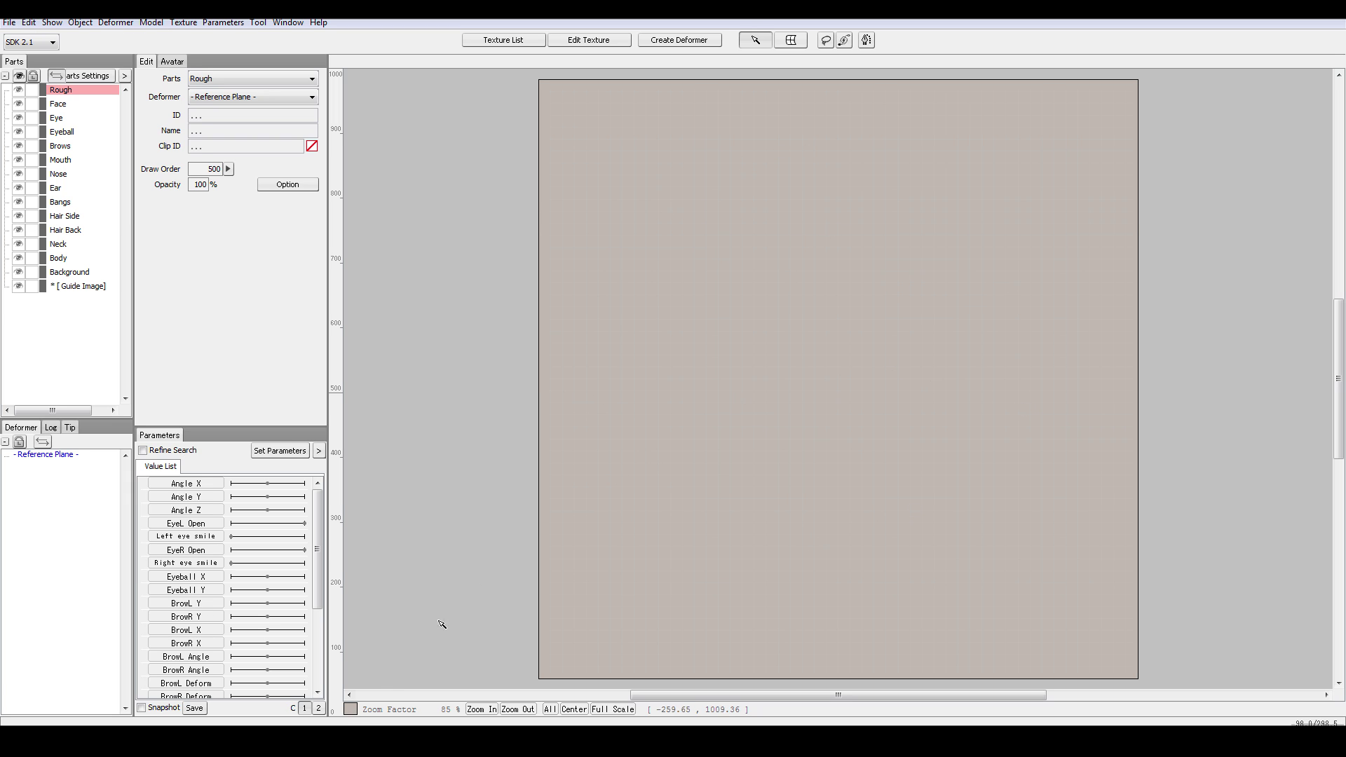
{"action": "left_click", "coordinate": [349, 710]}
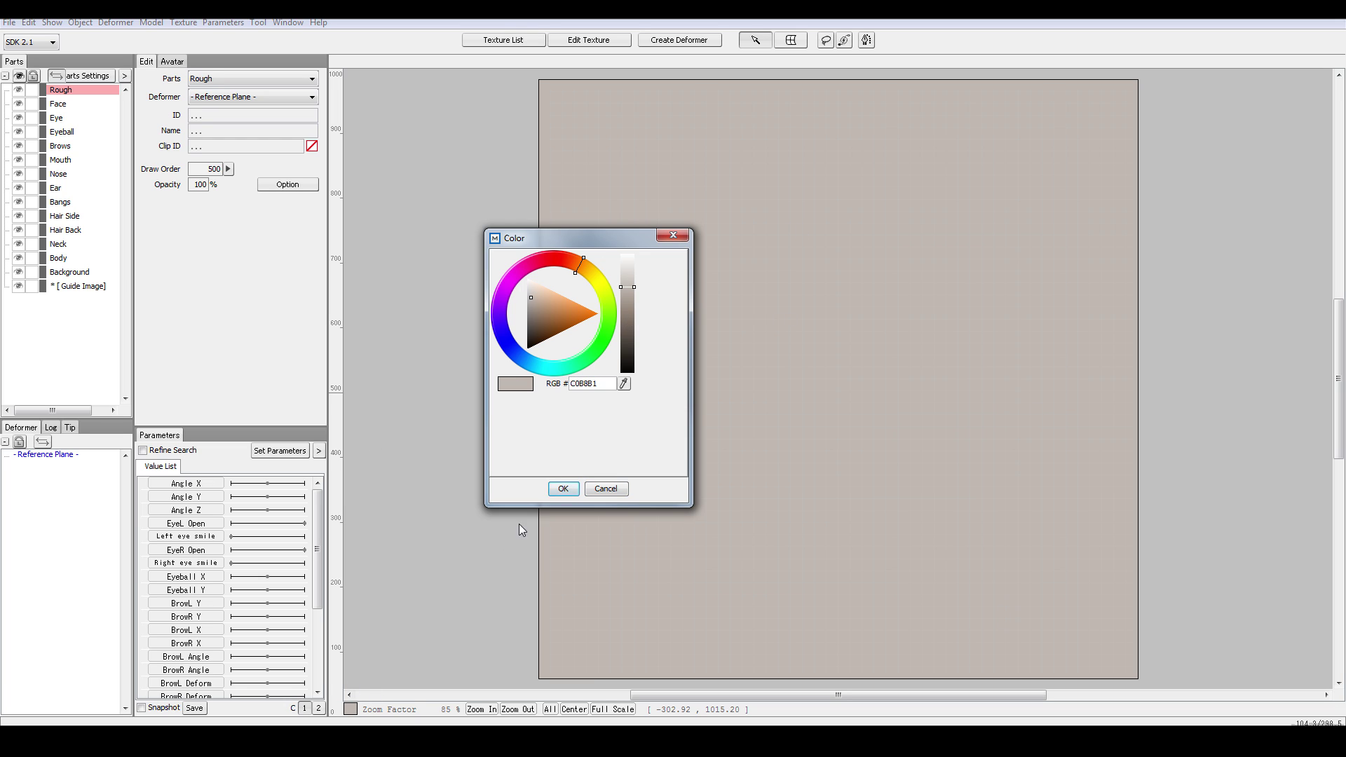
{"action": "left_click", "coordinate": [627, 280]}
{"action": "left_click", "coordinate": [627, 272]}
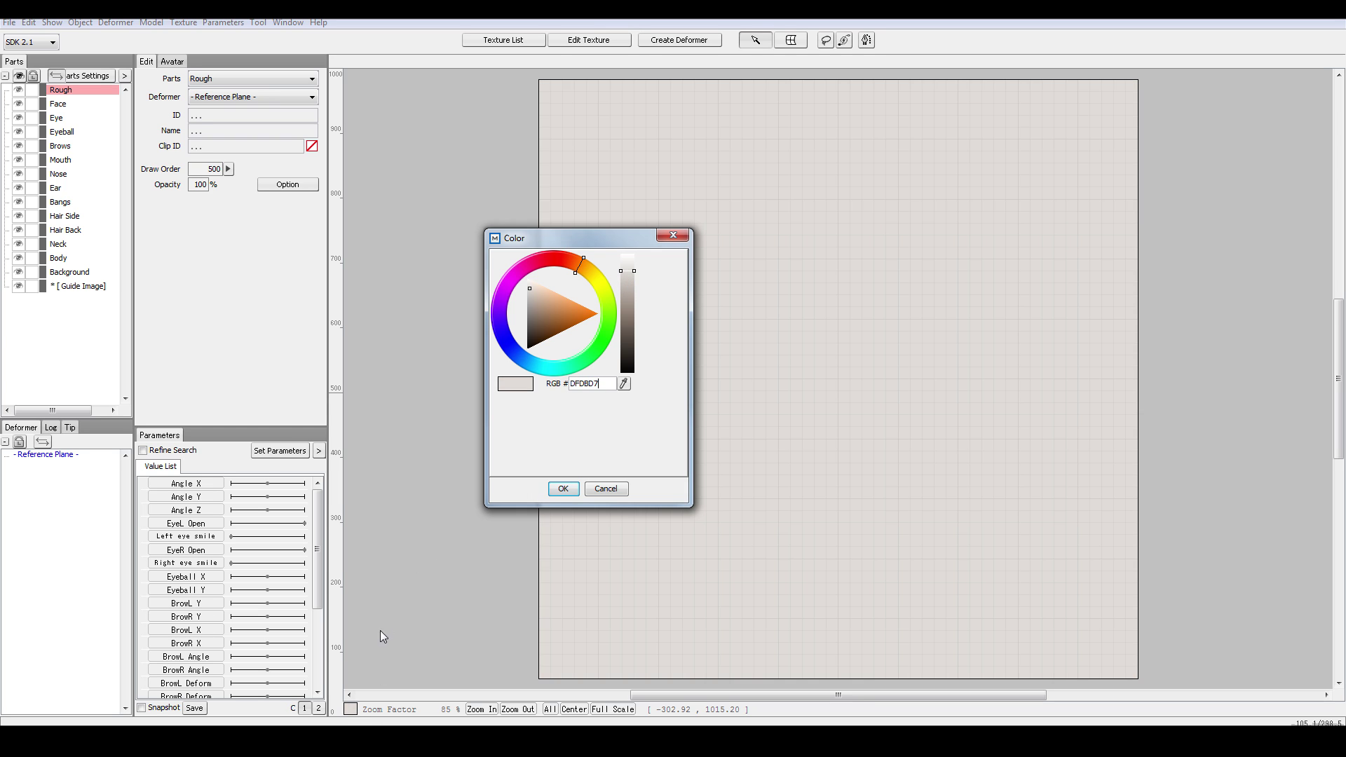
{"action": "left_click", "coordinate": [628, 287]}
{"action": "left_click_drag", "start_coordinate": [633, 308], "coordinate": [627, 257]}
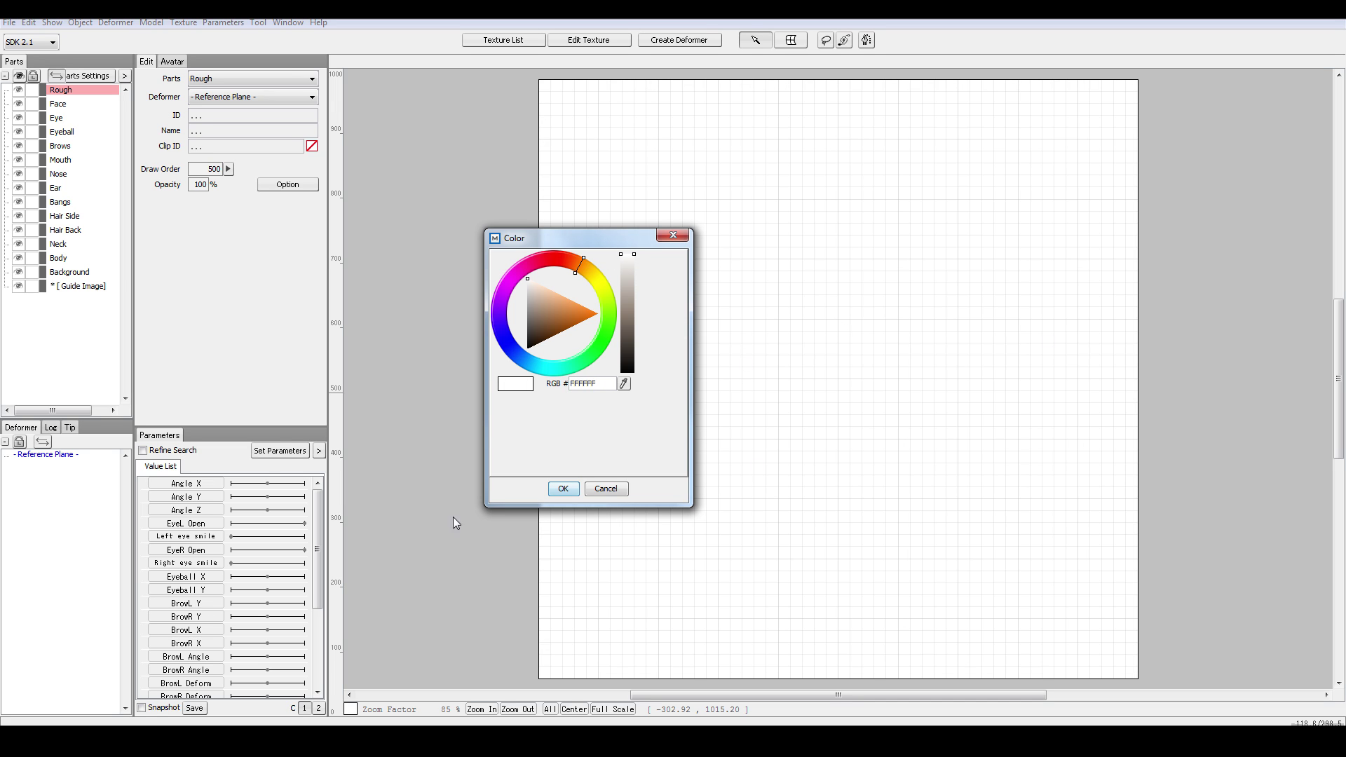
{"action": "left_click", "coordinate": [564, 490]}
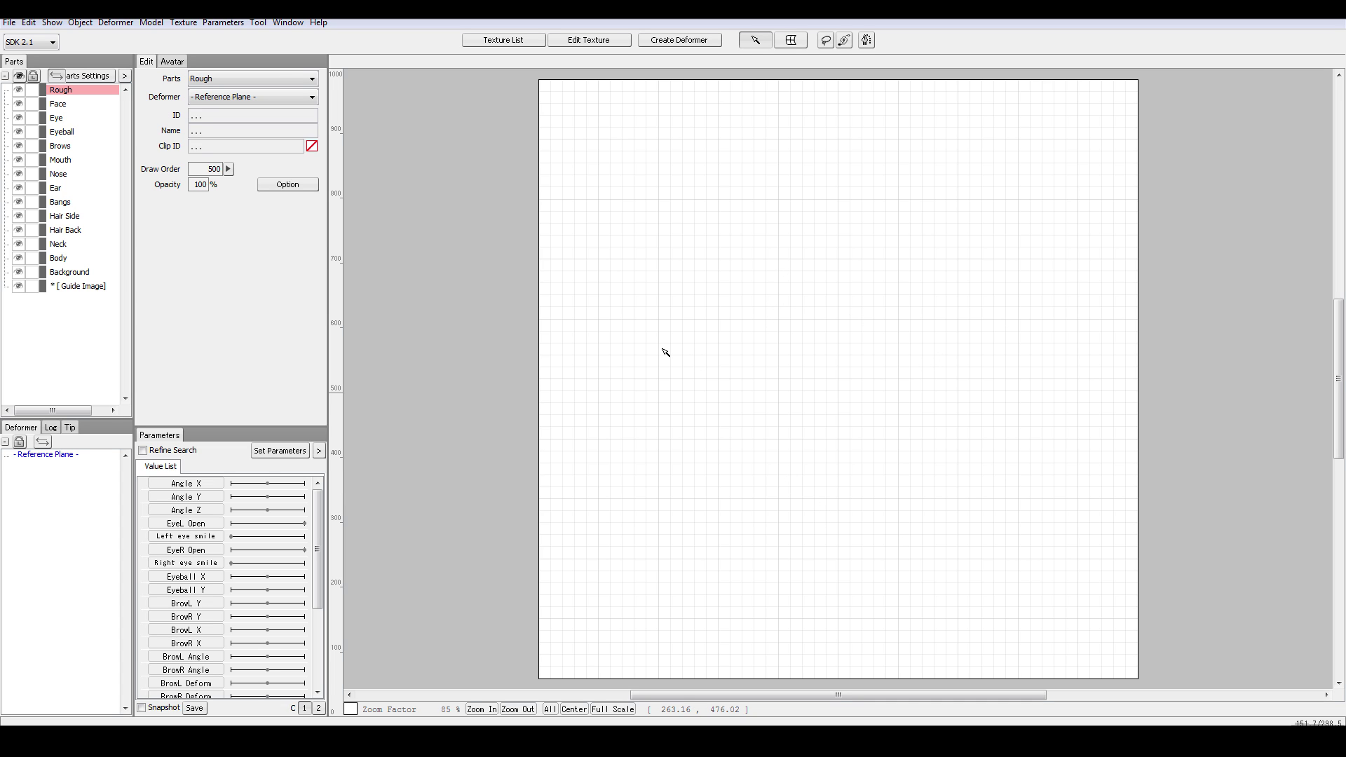
{"action": "left_click", "coordinate": [9, 22]}
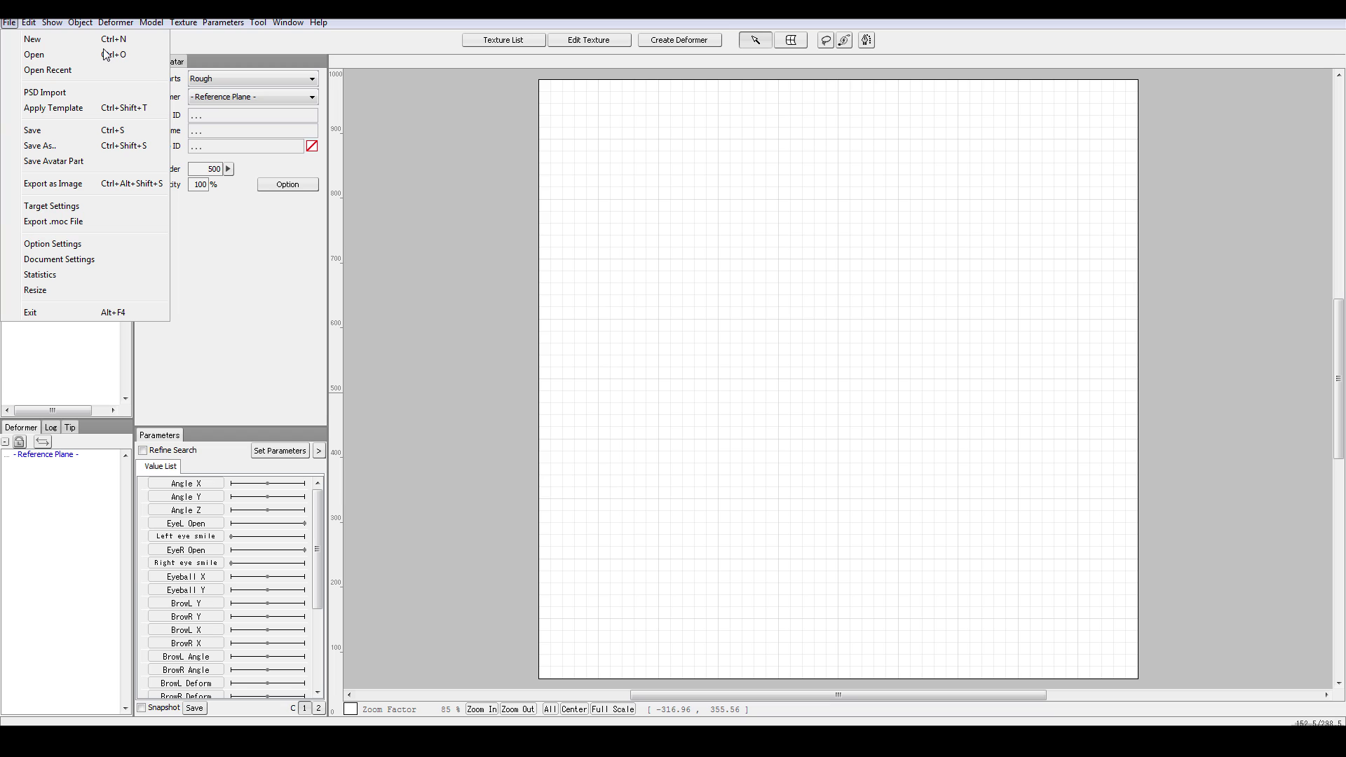
{"action": "left_click", "coordinate": [712, 303]}
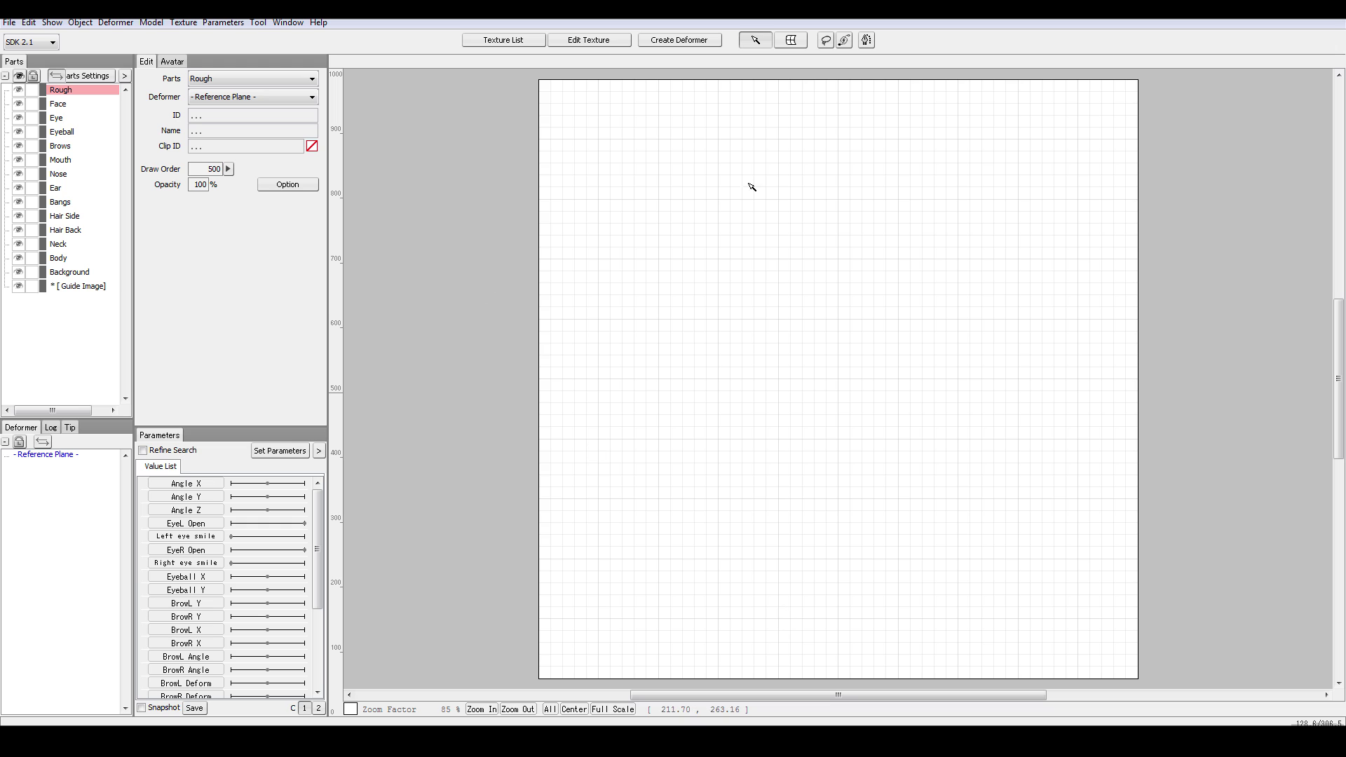
{"action": "left_click", "coordinate": [9, 23]}
{"action": "left_click", "coordinate": [10, 22]}
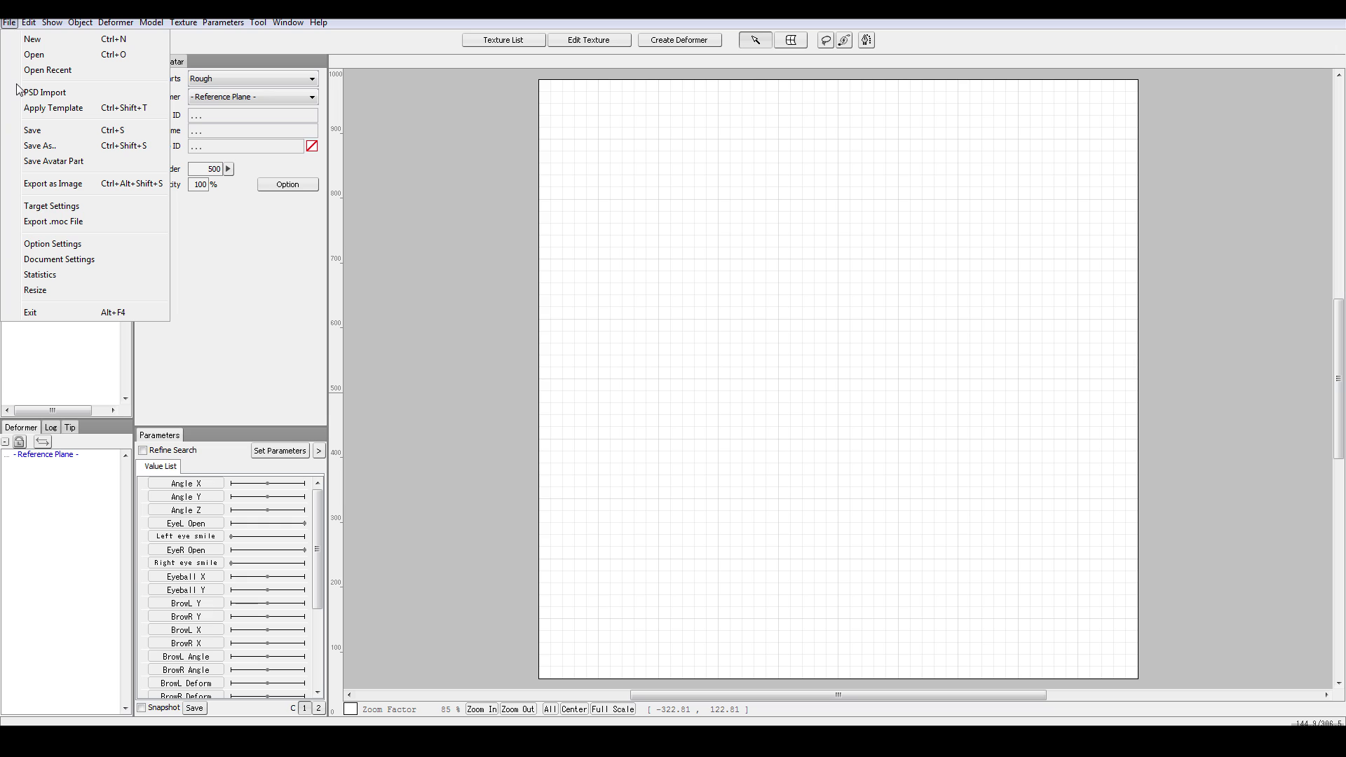
{"action": "left_click", "coordinate": [62, 261]}
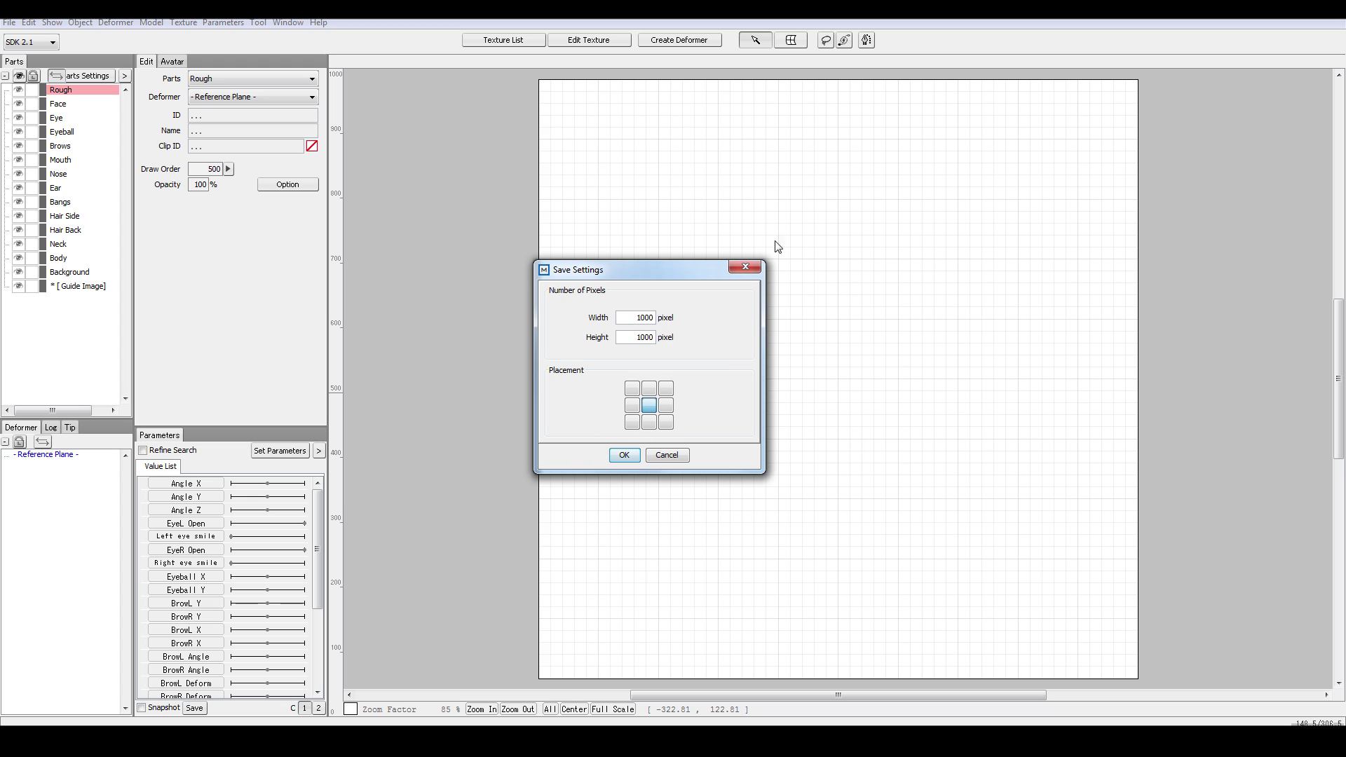
{"action": "left_click", "coordinate": [680, 460]}
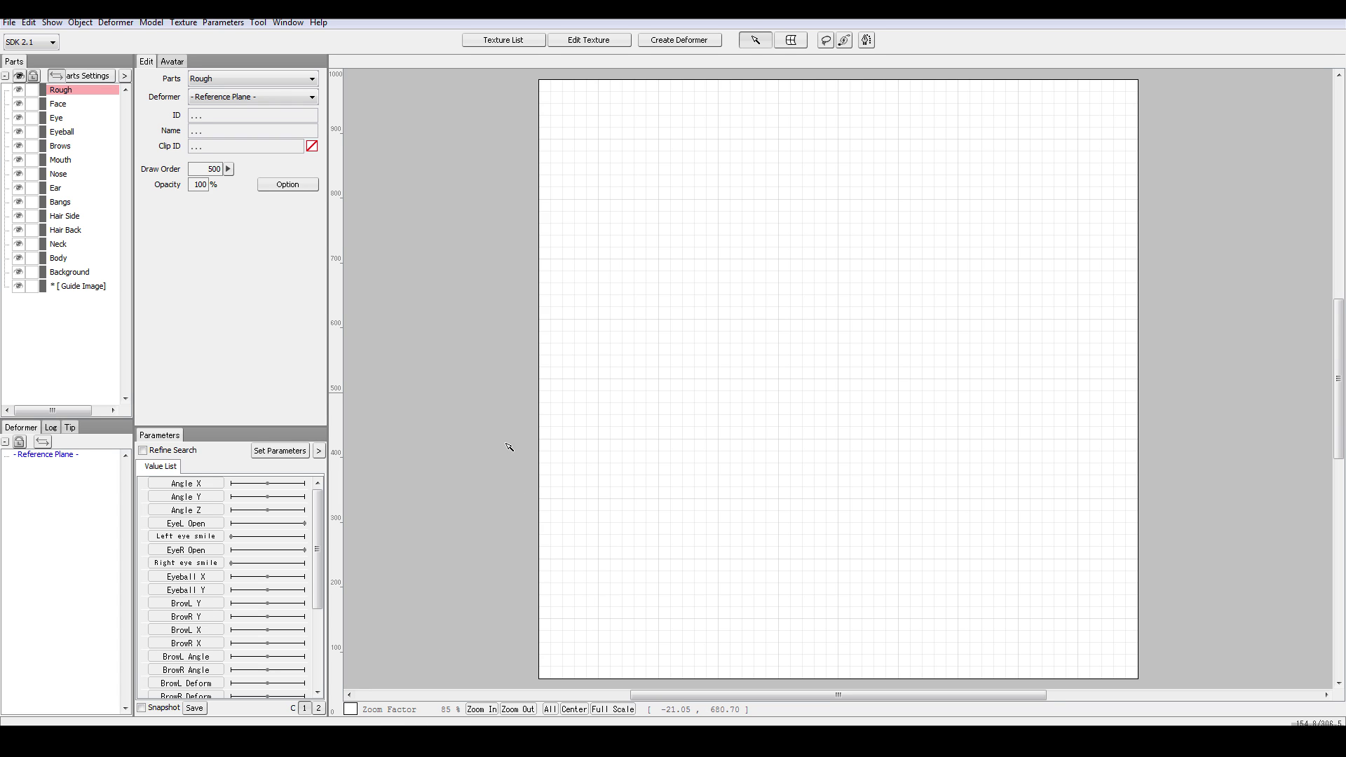
{"action": "scroll", "coordinate": [746, 462], "scroll_direction": "down", "scroll_amount": 1}
{"action": "scroll", "coordinate": [748, 459], "scroll_direction": "up", "scroll_amount": 3}
{"action": "scroll", "coordinate": [757, 456], "scroll_direction": "down", "scroll_amount": 2}
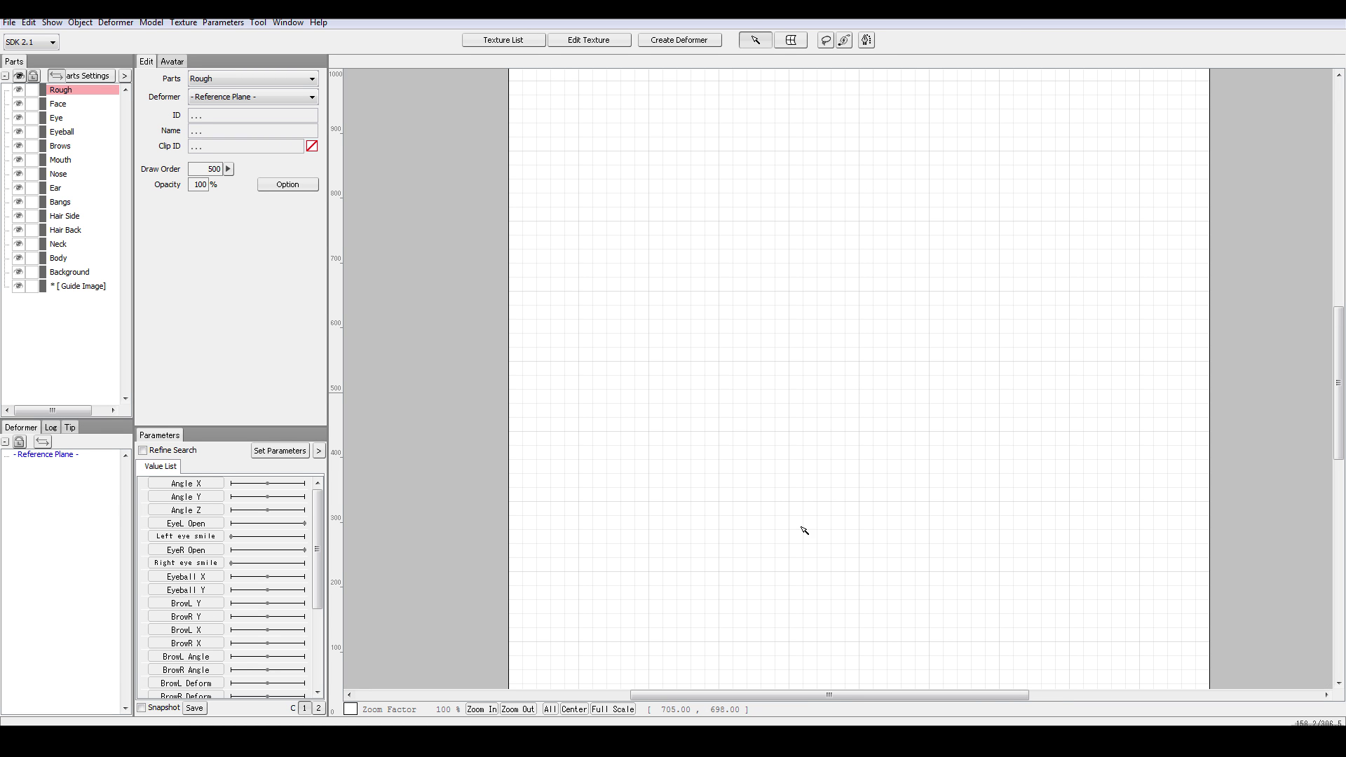
{"action": "left_click_drag", "start_coordinate": [1341, 446], "coordinate": [1341, 412]}
{"action": "left_click_drag", "start_coordinate": [789, 697], "coordinate": [813, 698]}
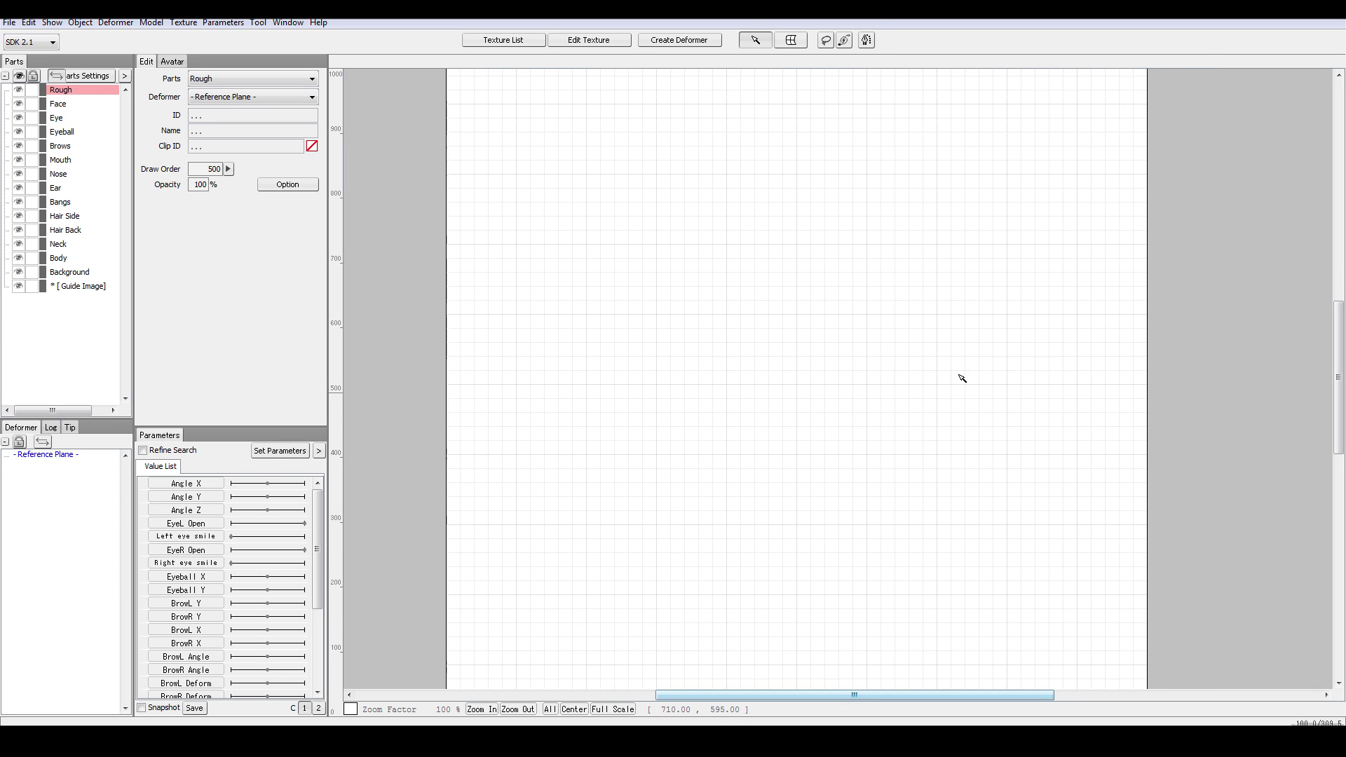
{"action": "scroll", "coordinate": [1037, 407], "scroll_direction": "down", "scroll_amount": 1}
{"action": "scroll", "coordinate": [1044, 424], "scroll_direction": "up", "scroll_amount": 1}
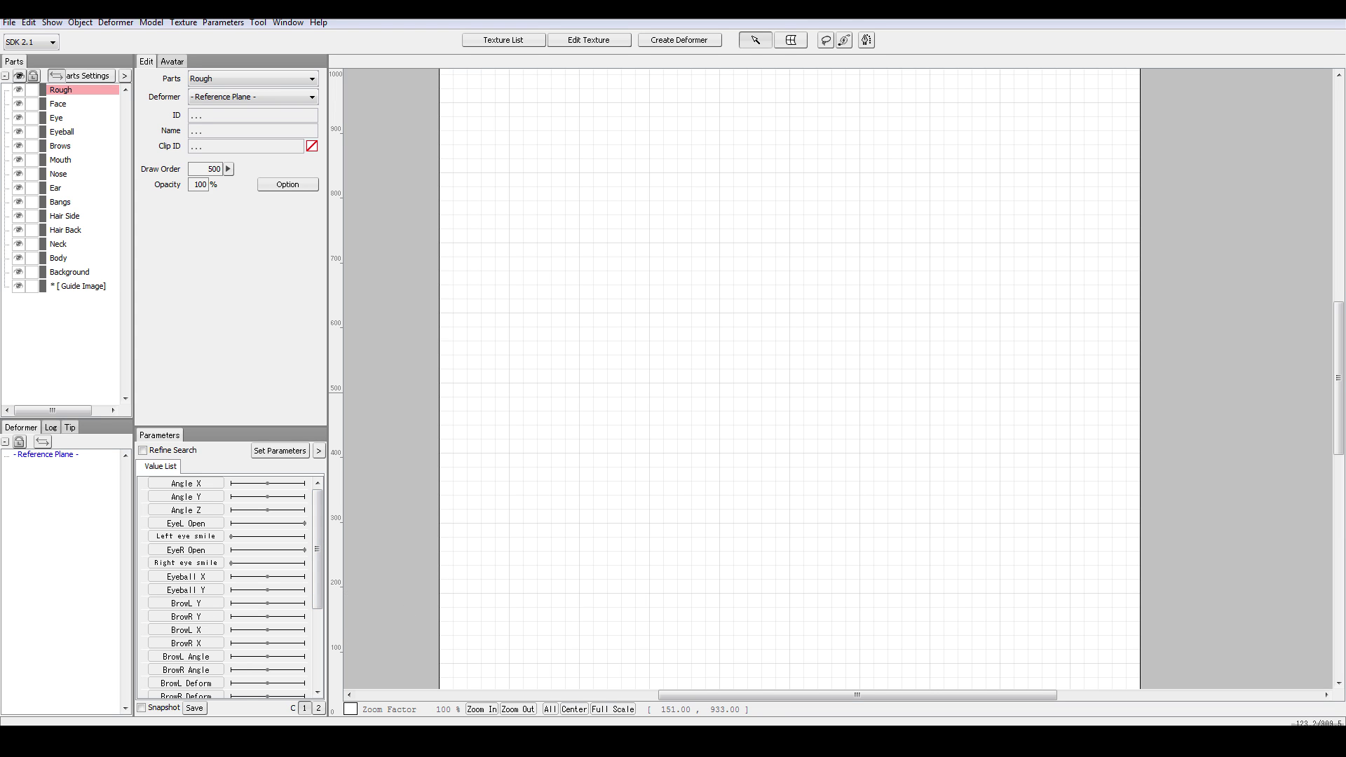
{"action": "left_click", "coordinate": [685, 675]}
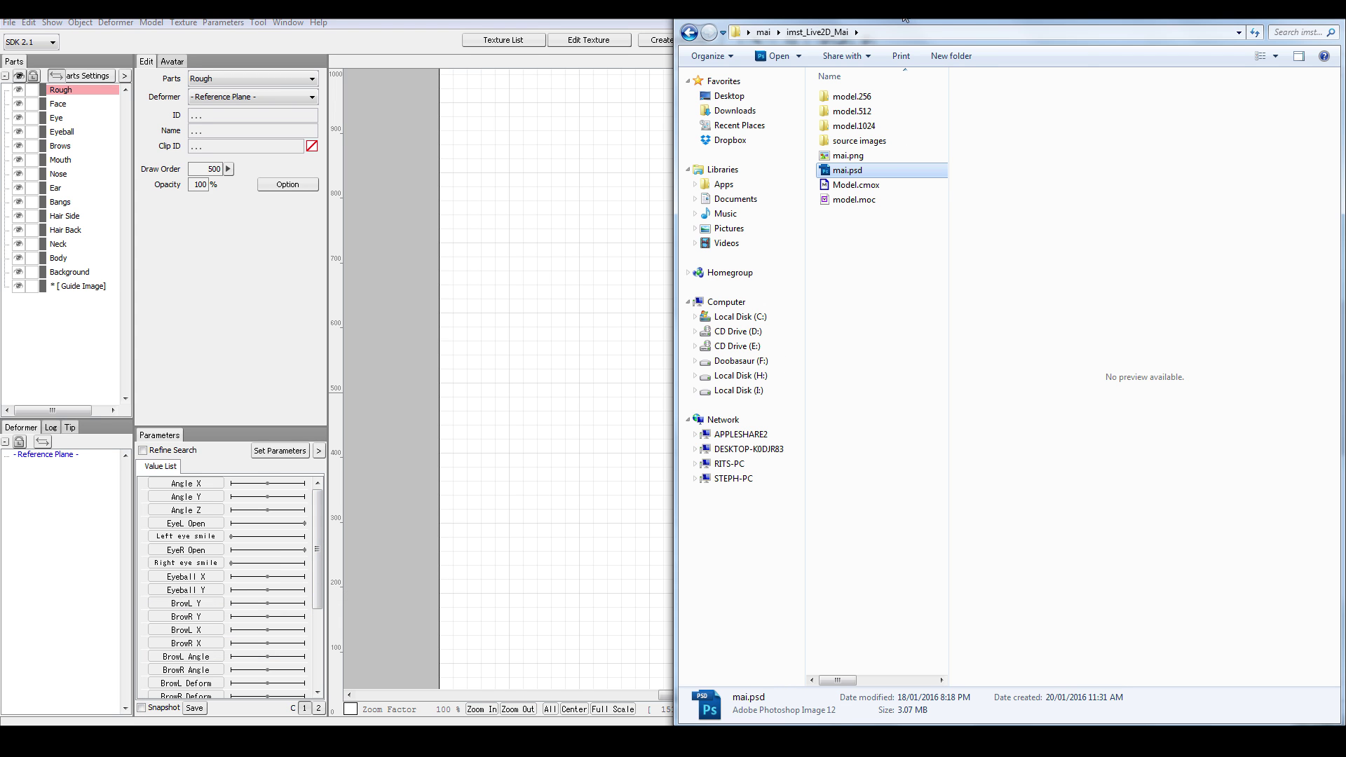
Drag mai.psd onto the canvas to import it, then inspect the 2048 texture preview.
{"action": "left_click_drag", "start_coordinate": [904, 19], "coordinate": [1345, 227]}
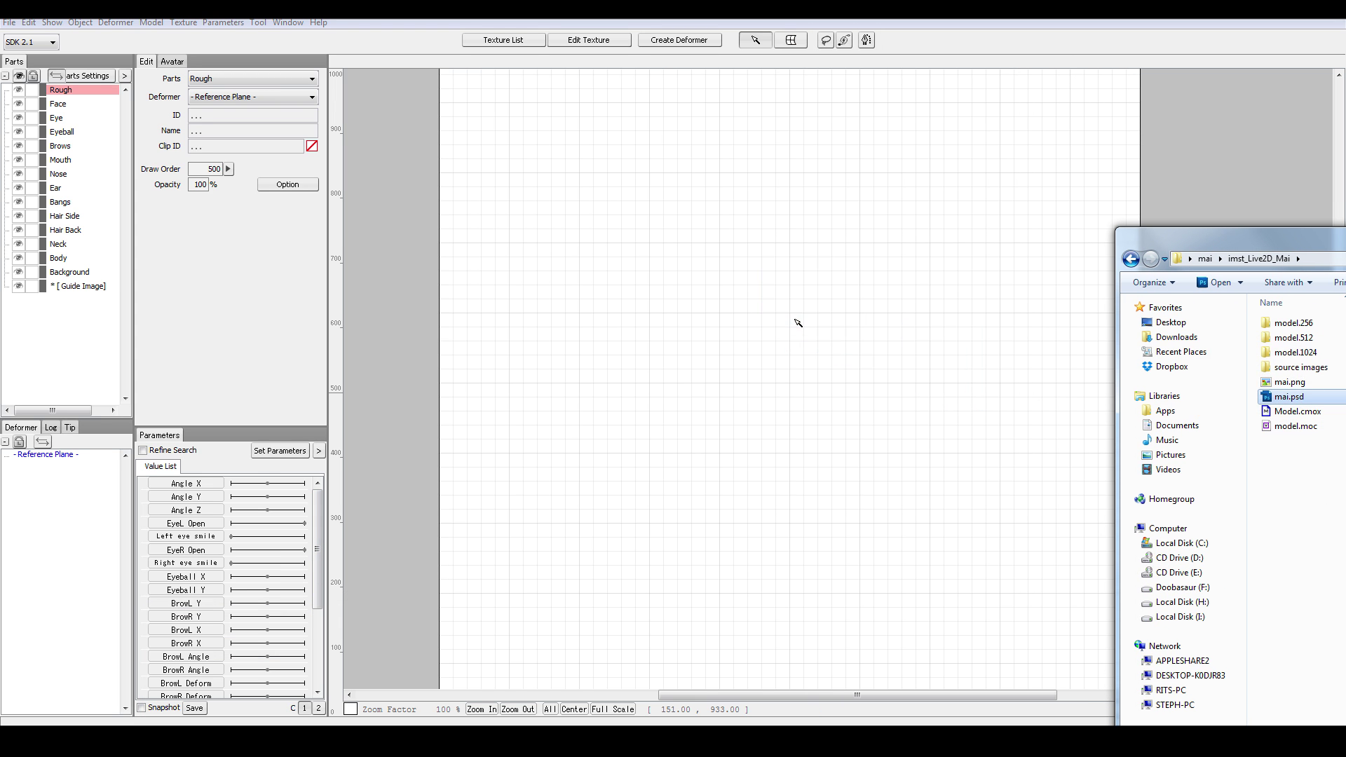
{"action": "left_click_drag", "start_coordinate": [798, 322], "coordinate": [794, 318]}
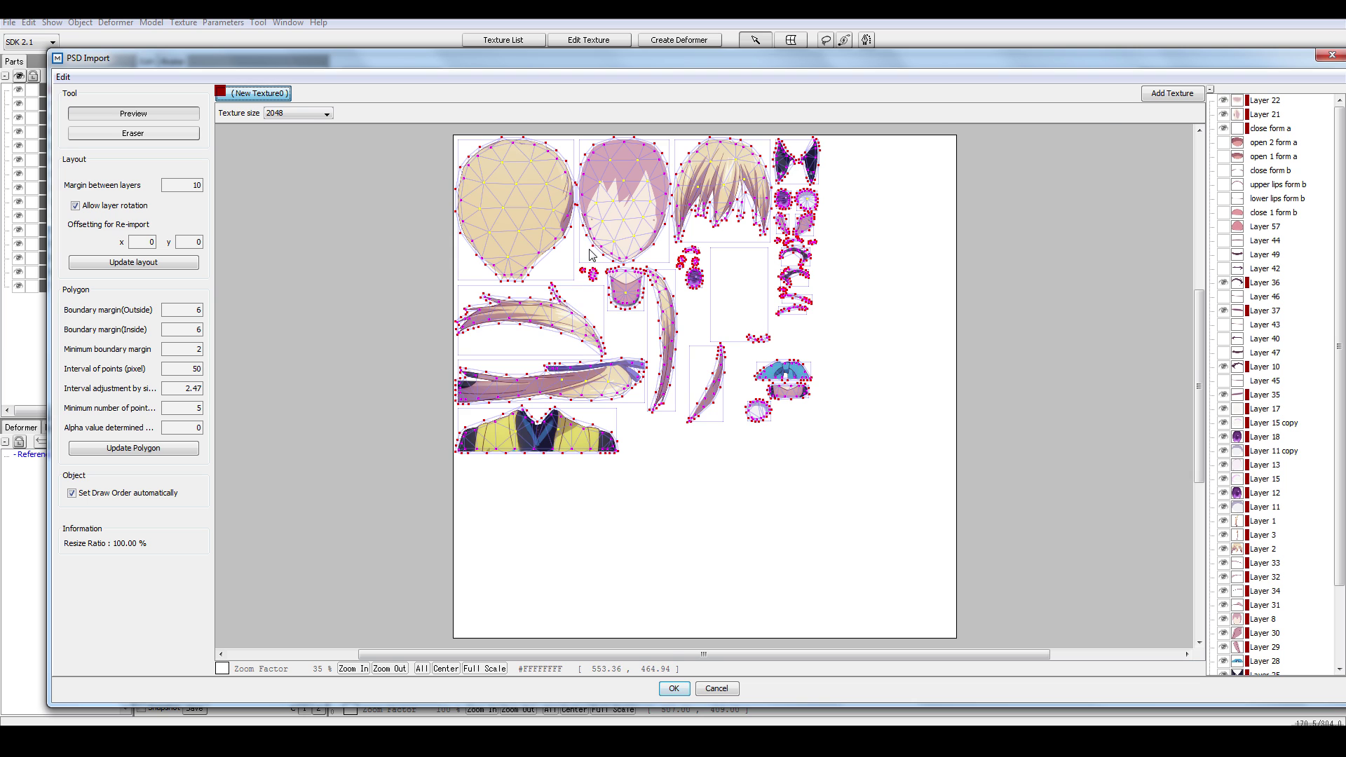
{"action": "scroll", "coordinate": [592, 258], "scroll_direction": "up", "scroll_amount": 4}
{"action": "scroll", "coordinate": [596, 261], "scroll_direction": "down", "scroll_amount": 2}
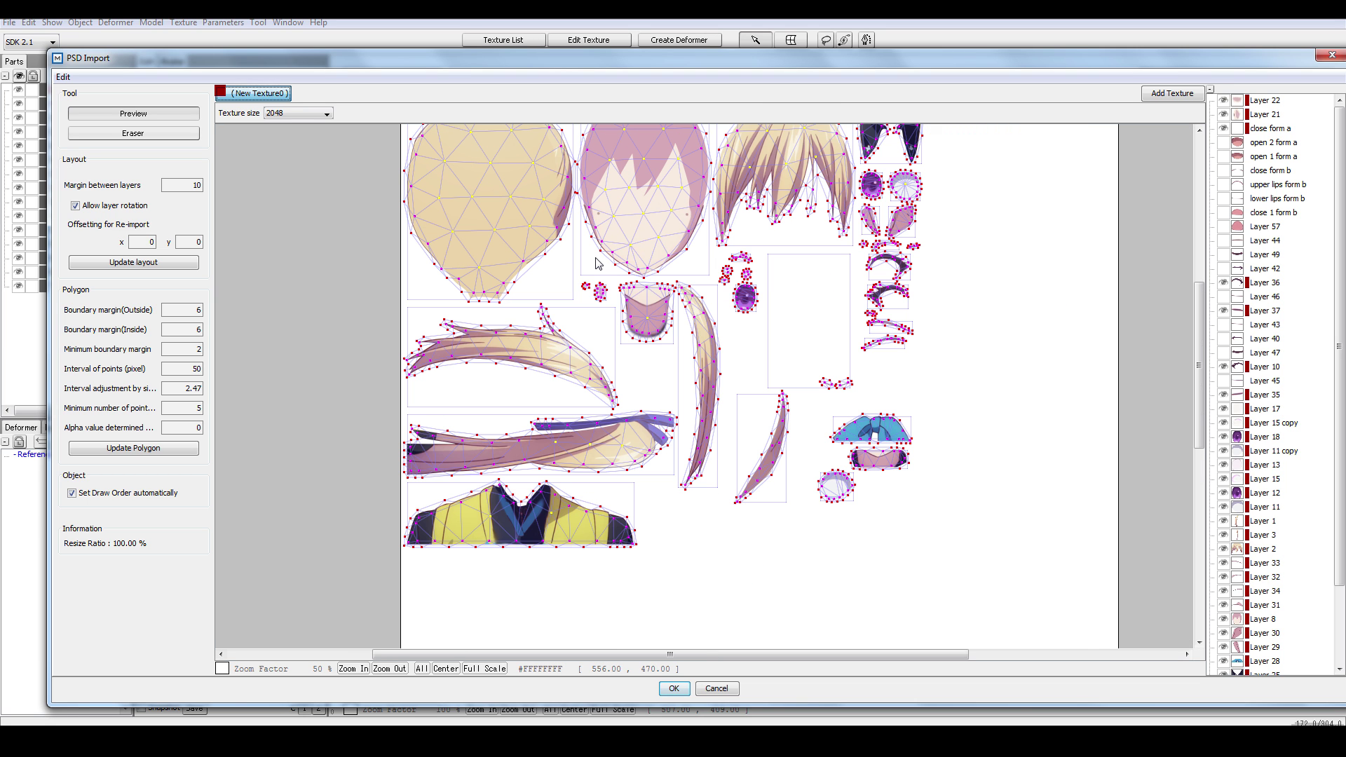
{"action": "left_click_drag", "start_coordinate": [1203, 361], "coordinate": [1199, 368]}
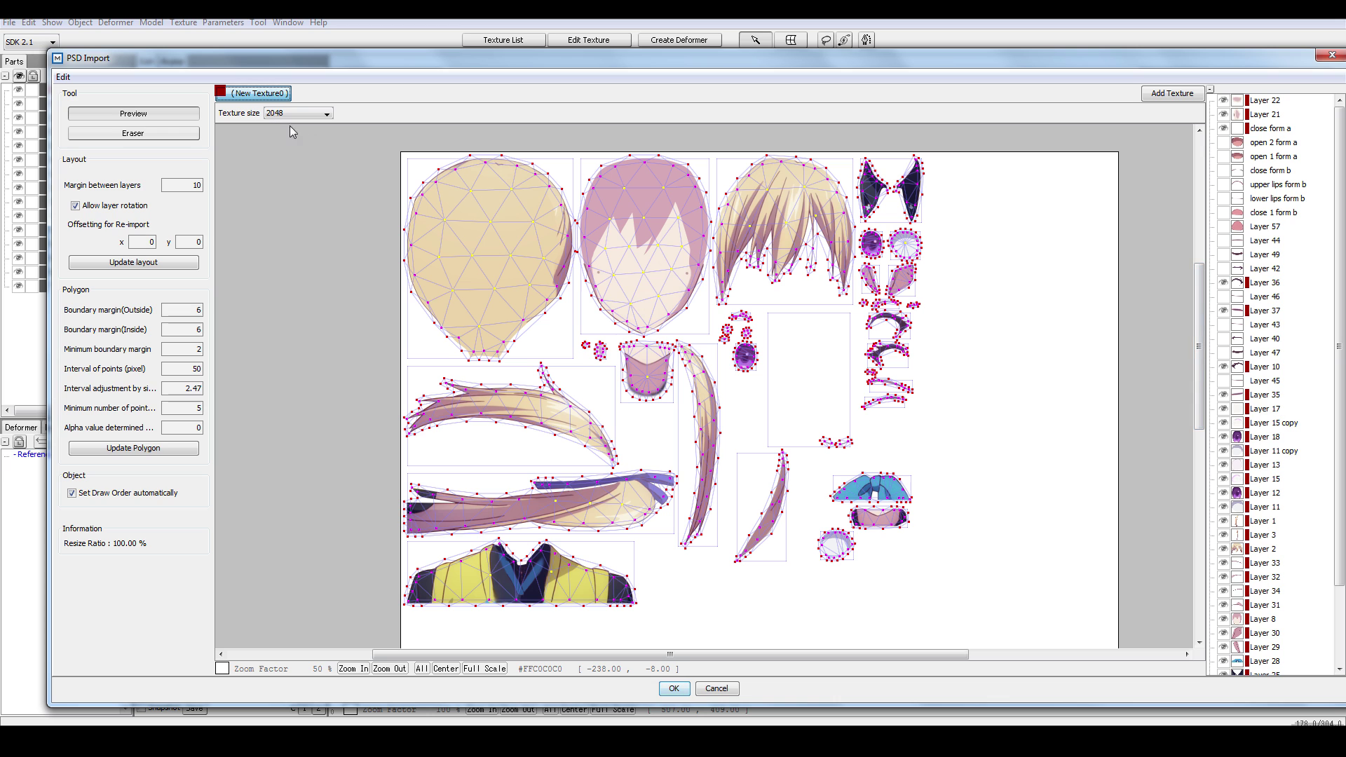
{"action": "left_click_drag", "start_coordinate": [1195, 404], "coordinate": [1172, 455]}
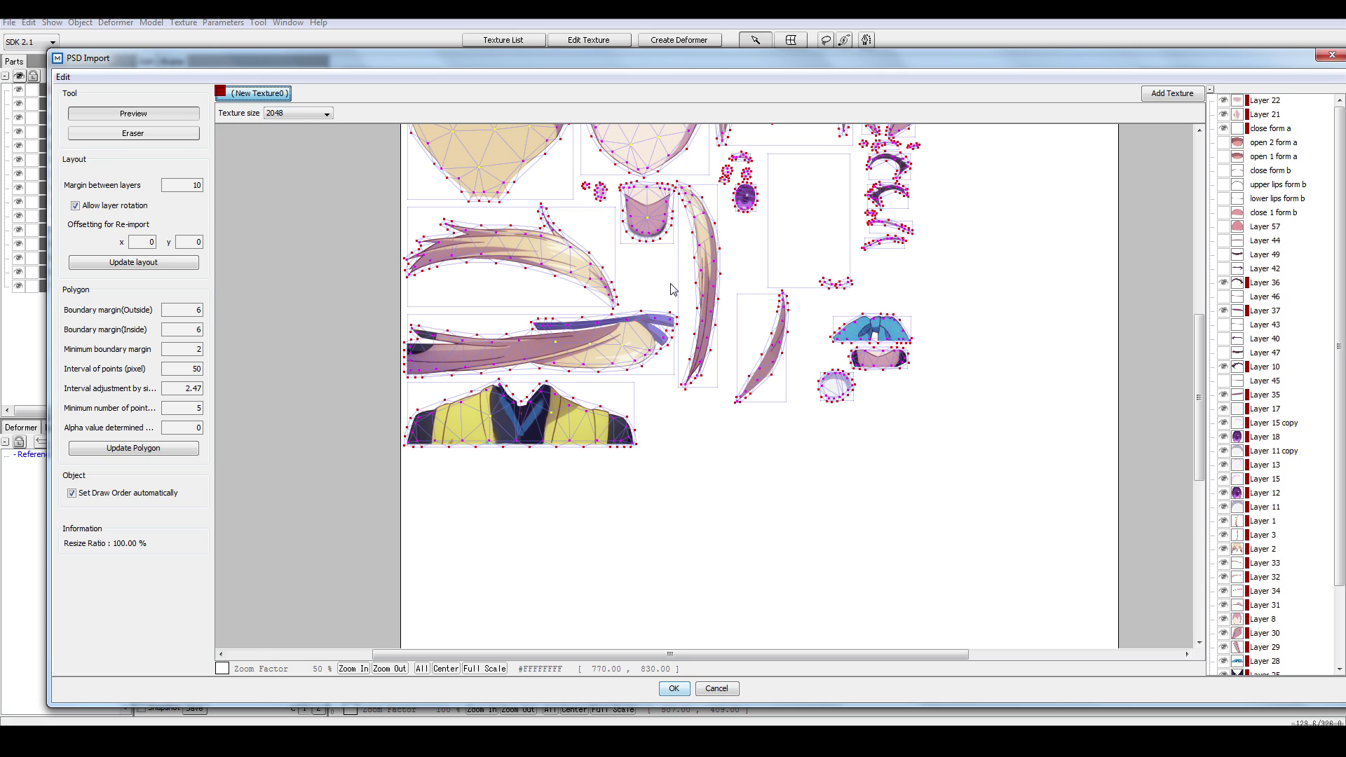
Try texture sizes 4096 and 2048, then settle on 1024 for the import atlas.
{"action": "left_click", "coordinate": [320, 111]}
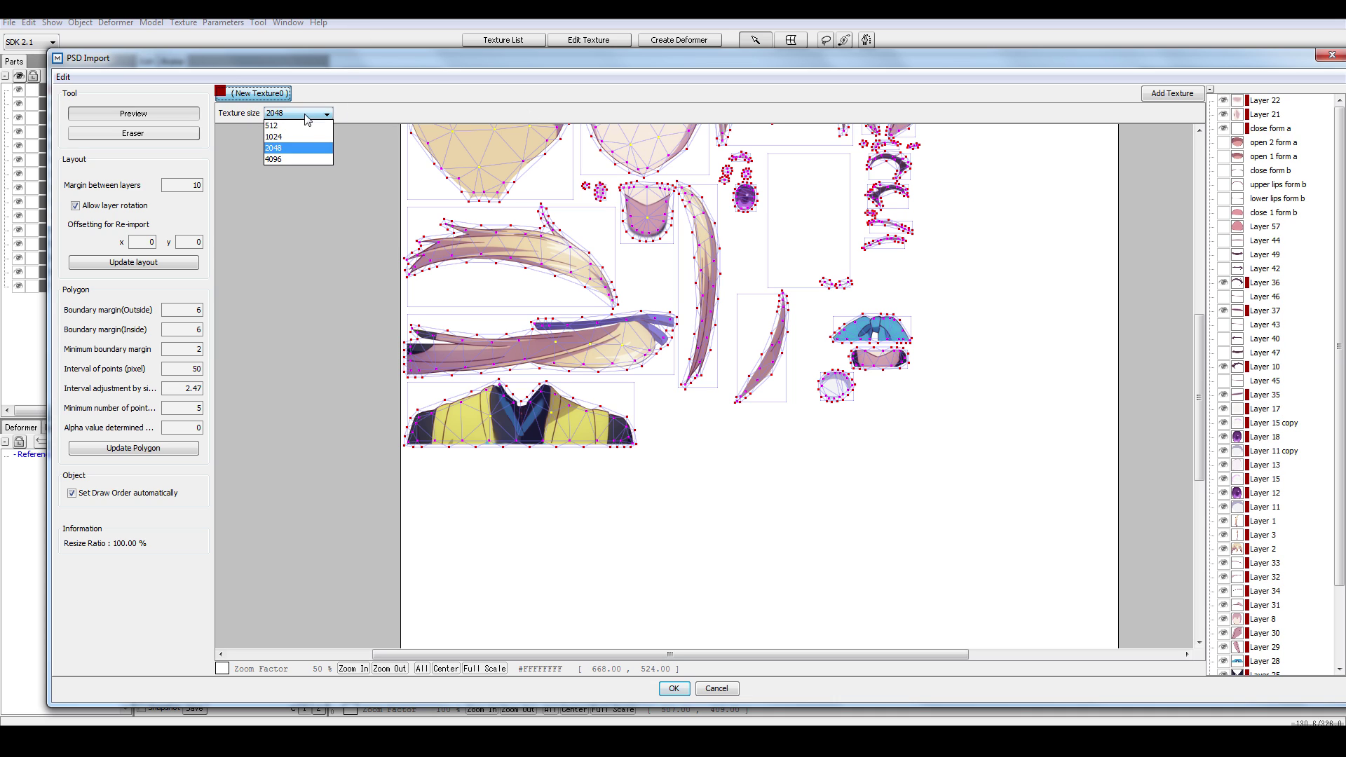
{"action": "left_click", "coordinate": [300, 159]}
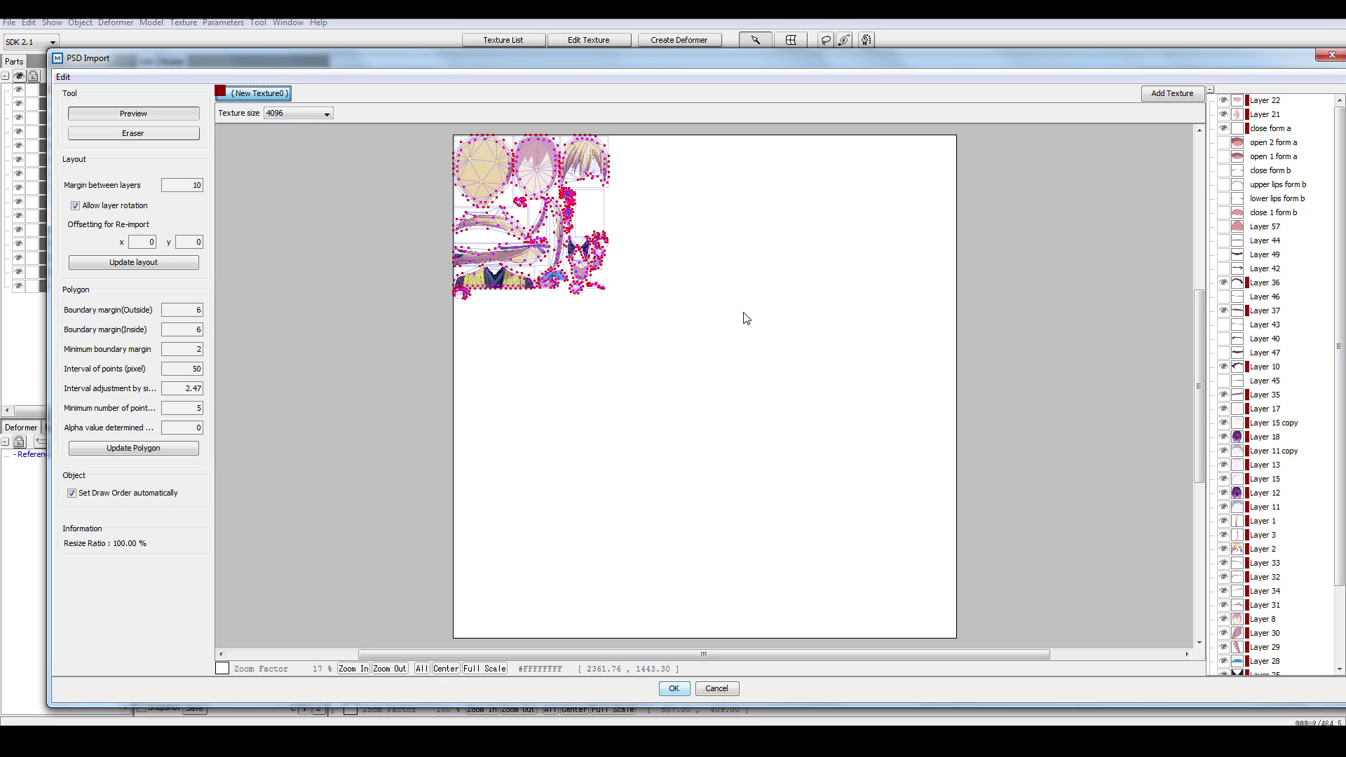
{"action": "left_click", "coordinate": [309, 119]}
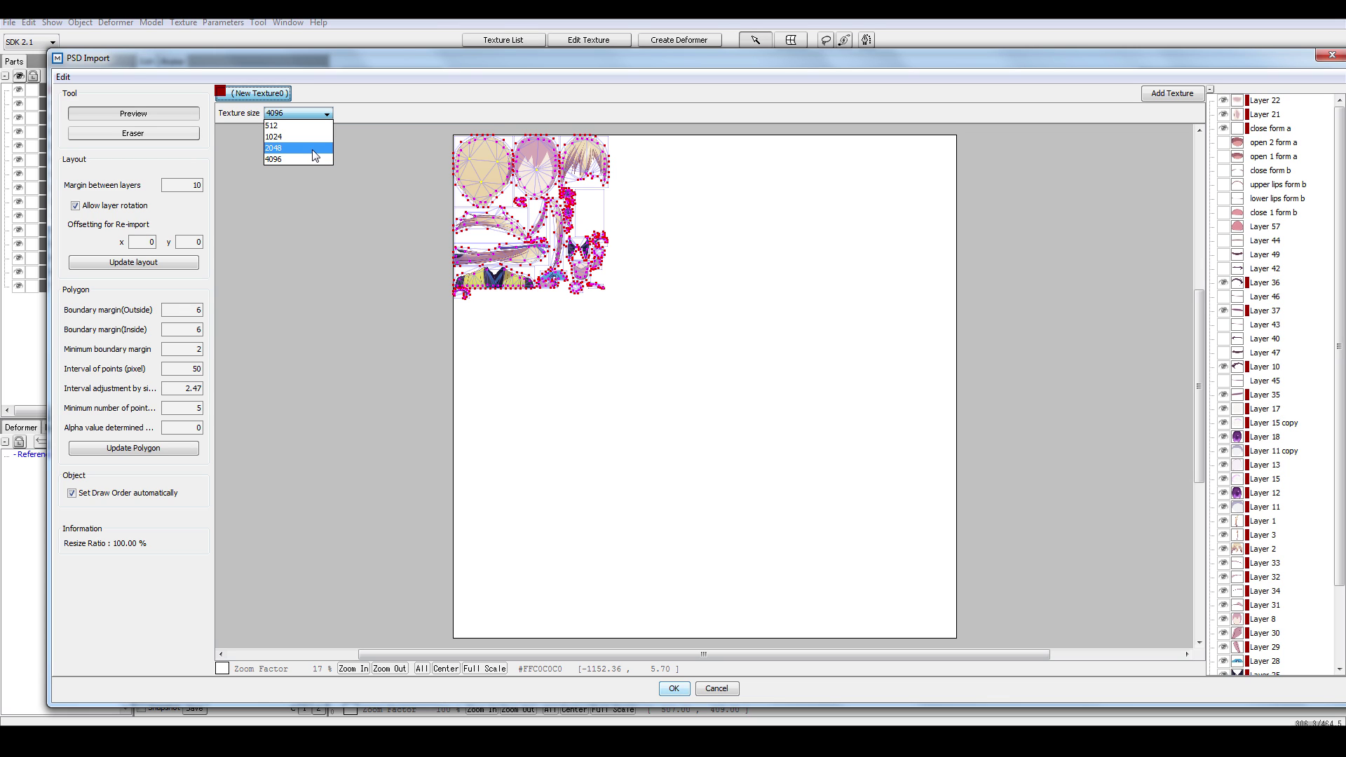
{"action": "left_click", "coordinate": [308, 147]}
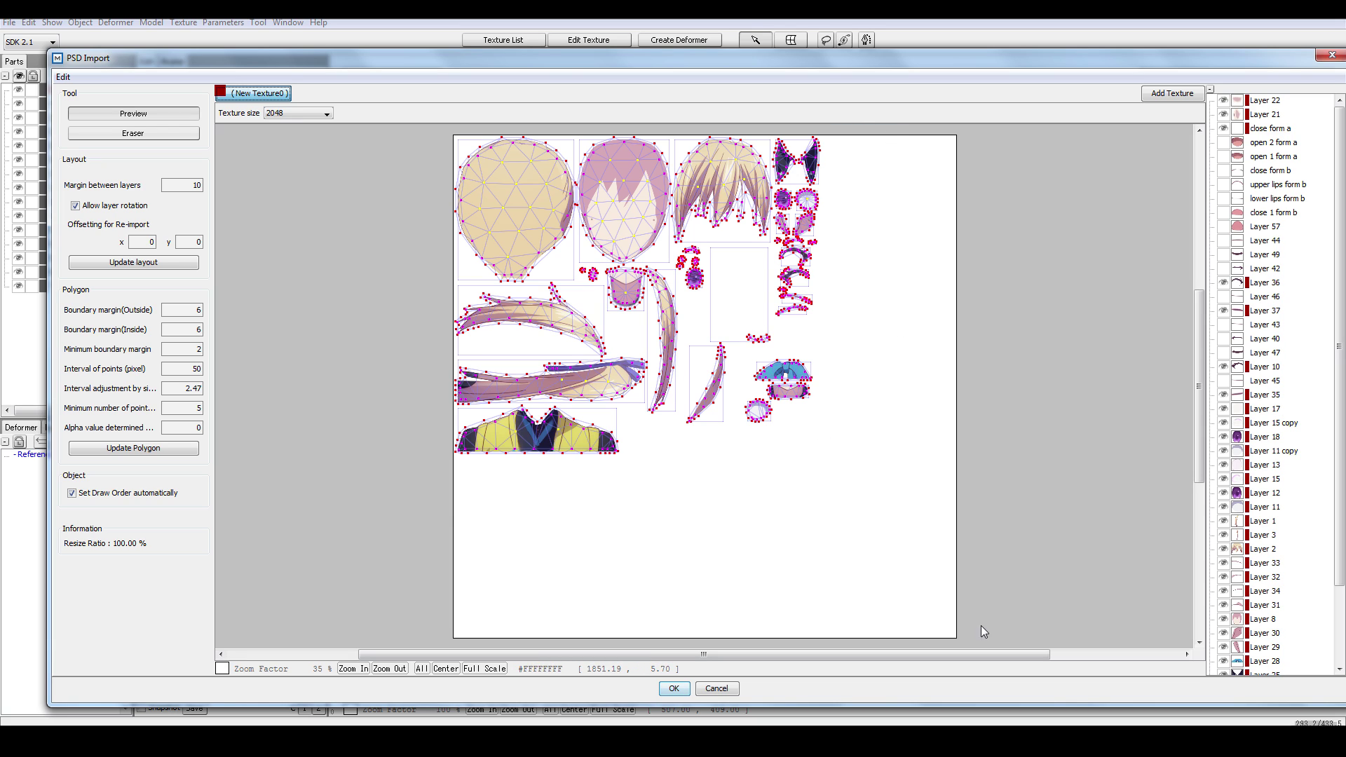
{"action": "left_click", "coordinate": [293, 114]}
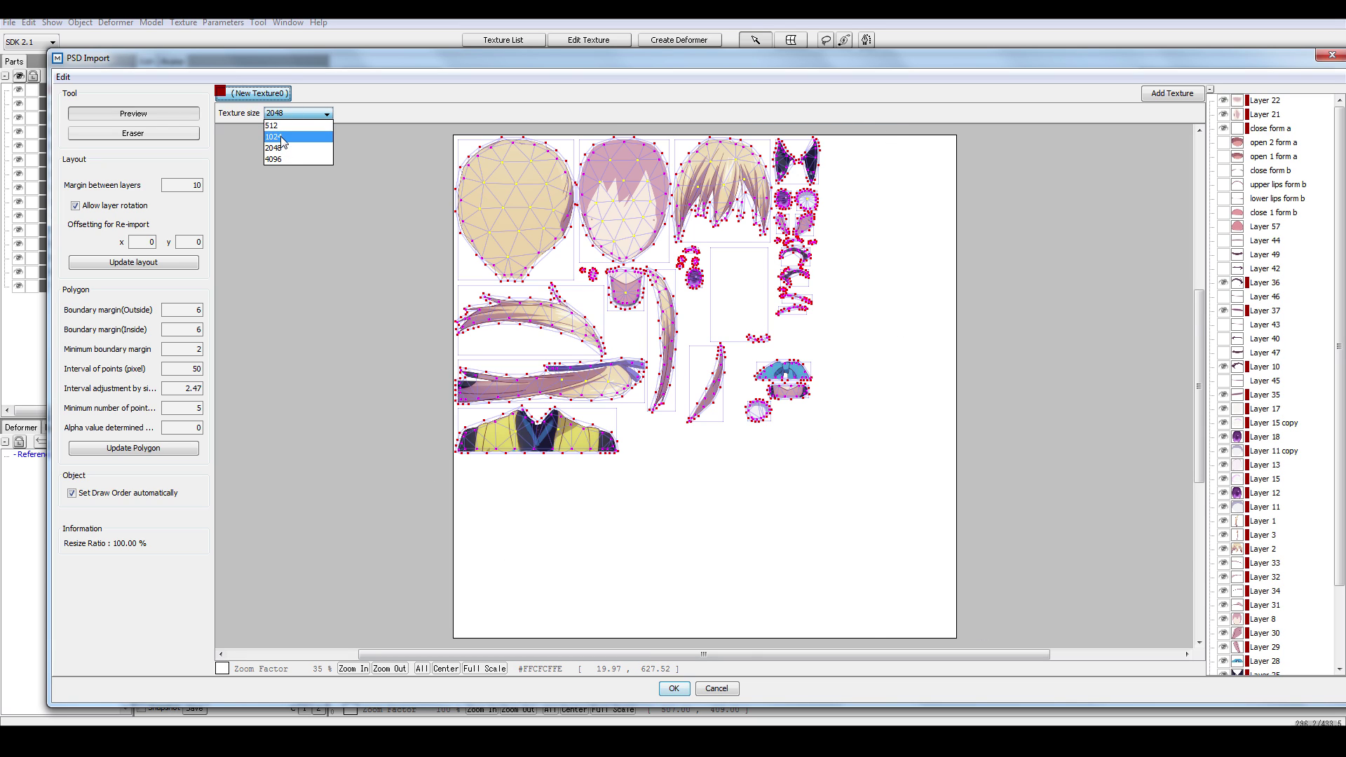
{"action": "left_click", "coordinate": [293, 137]}
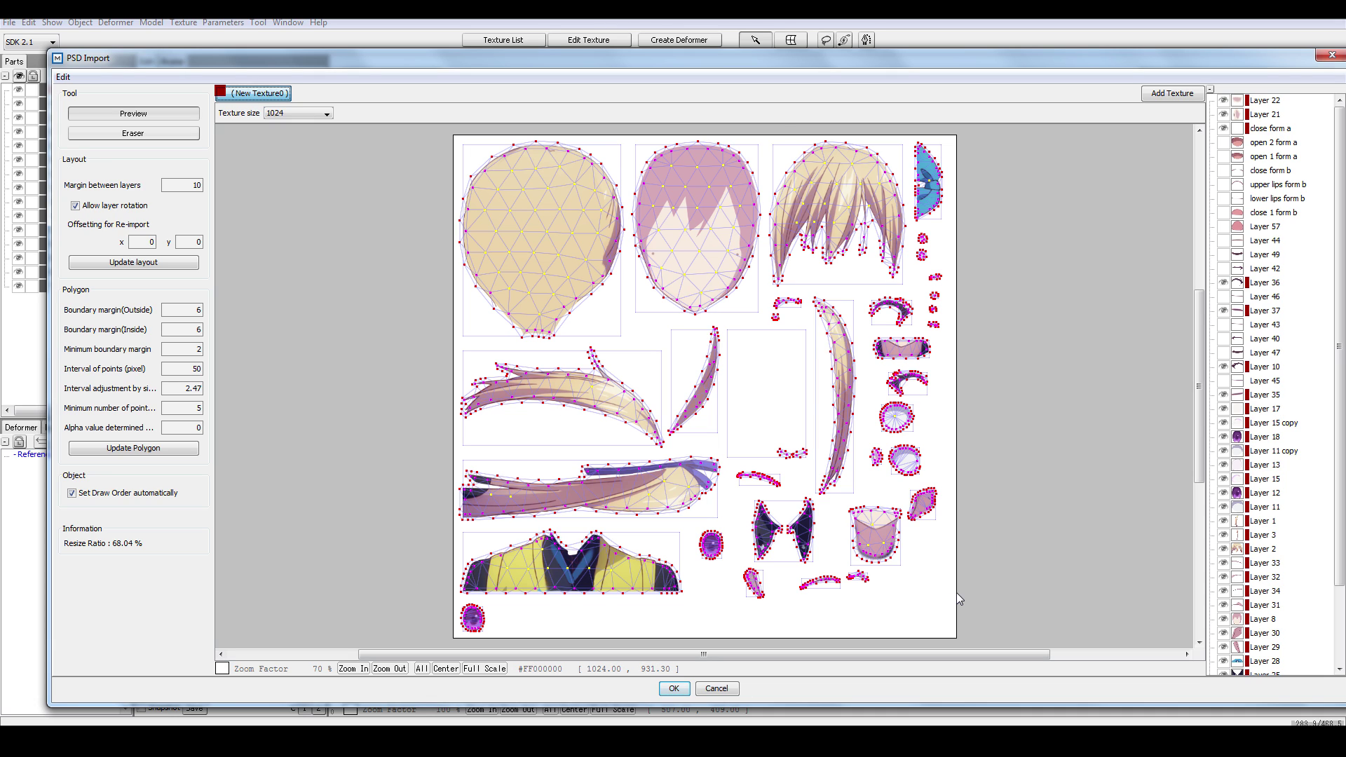
{"action": "left_click", "coordinate": [298, 114]}
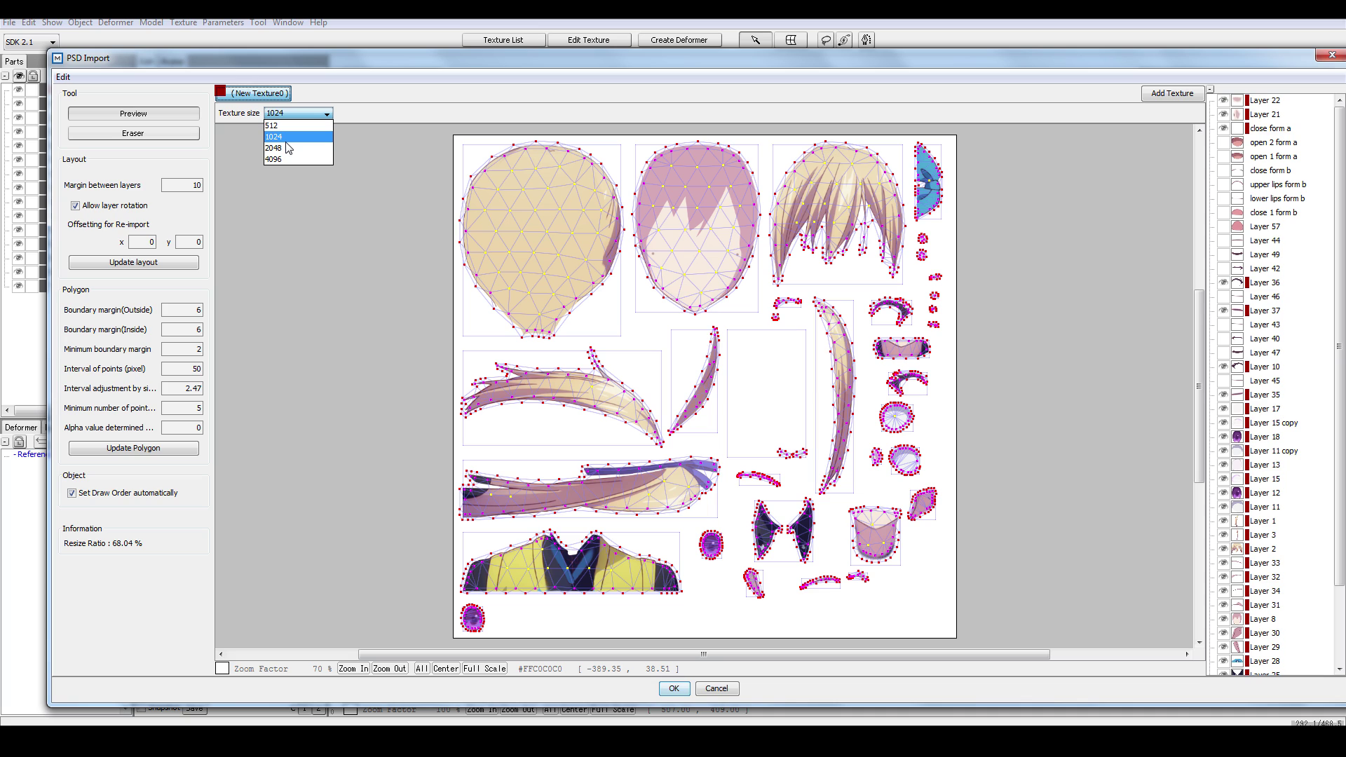
{"action": "left_click", "coordinate": [380, 331]}
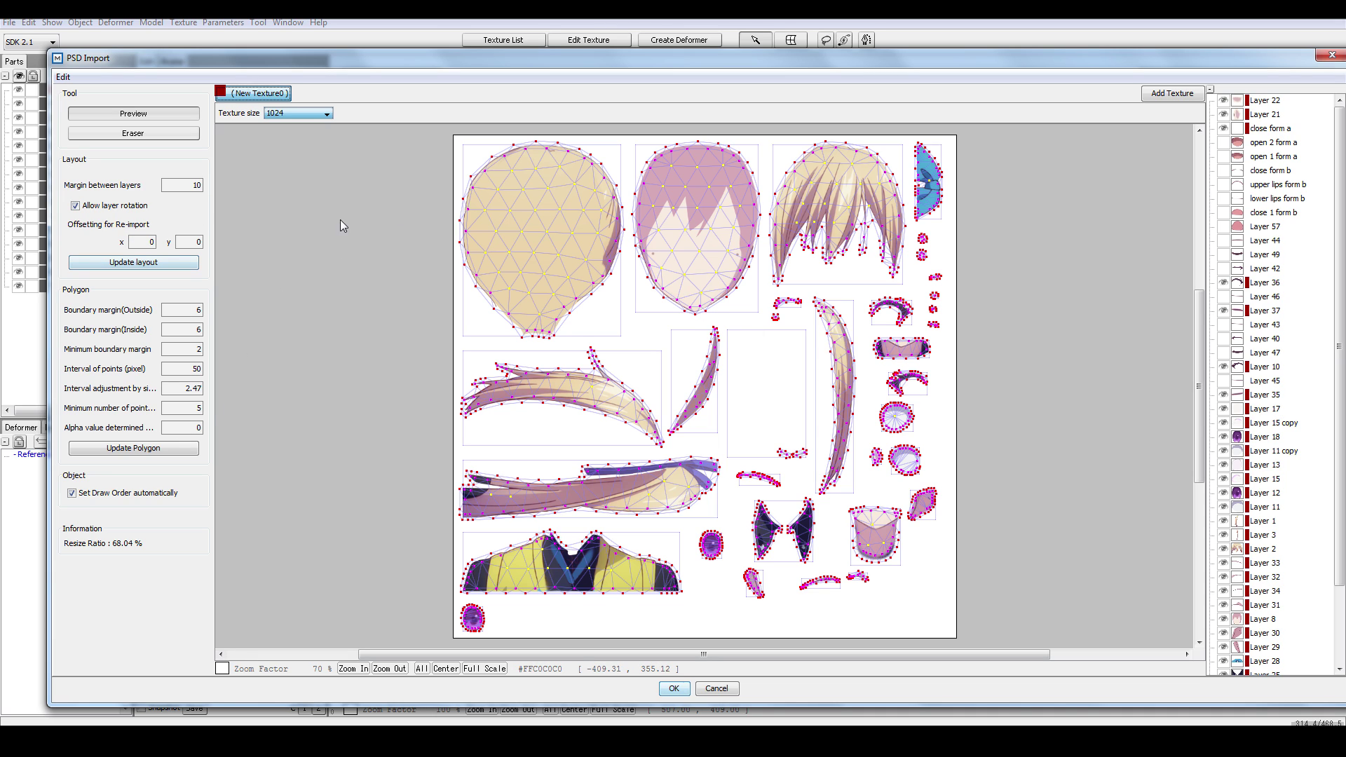
{"action": "left_click", "coordinate": [326, 114]}
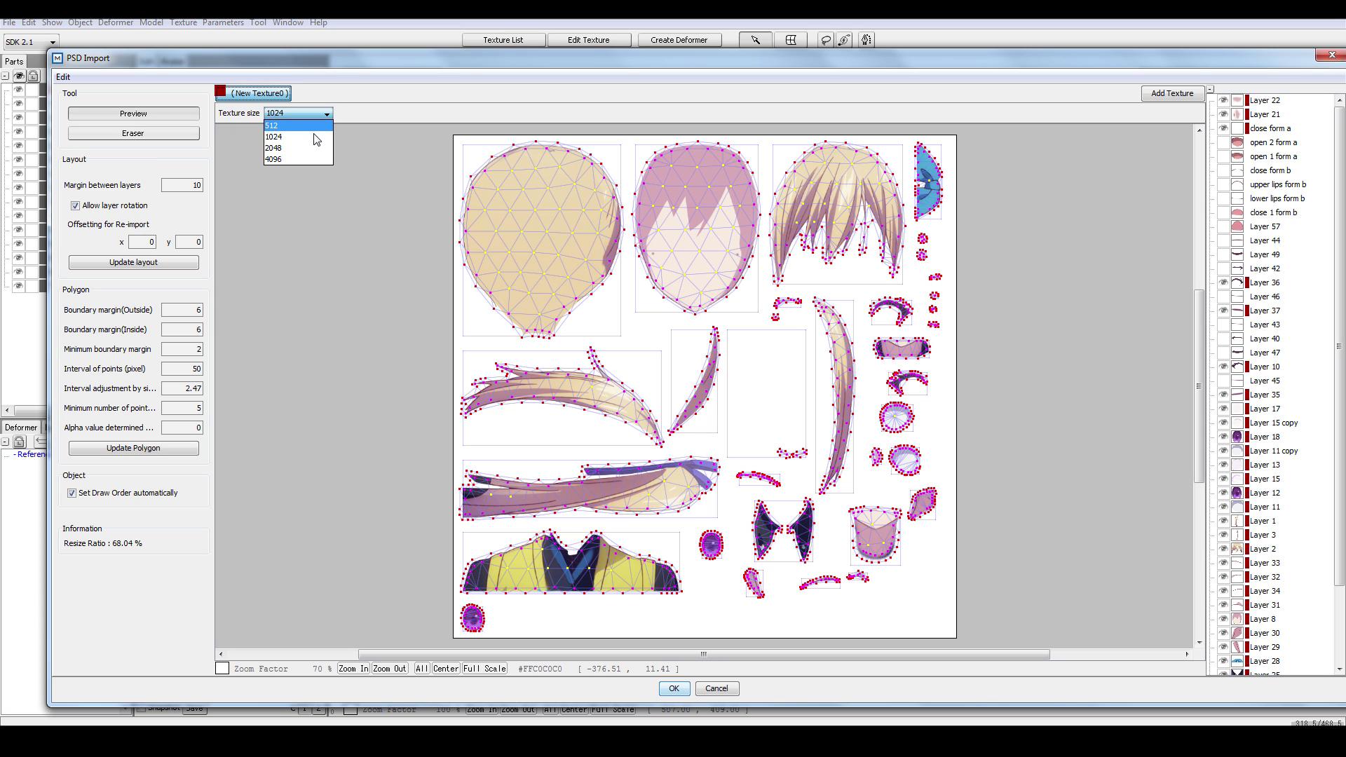
{"action": "left_click", "coordinate": [309, 148]}
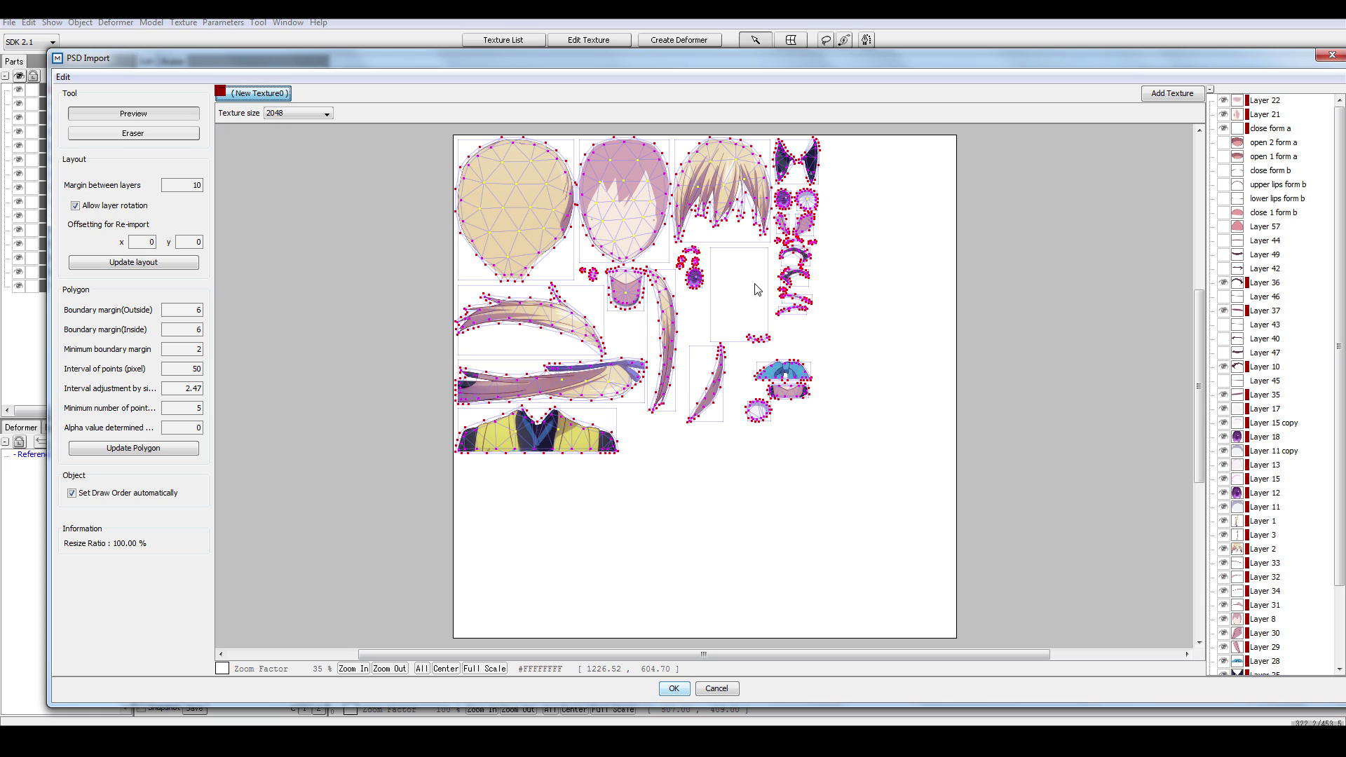
{"action": "left_click", "coordinate": [306, 114]}
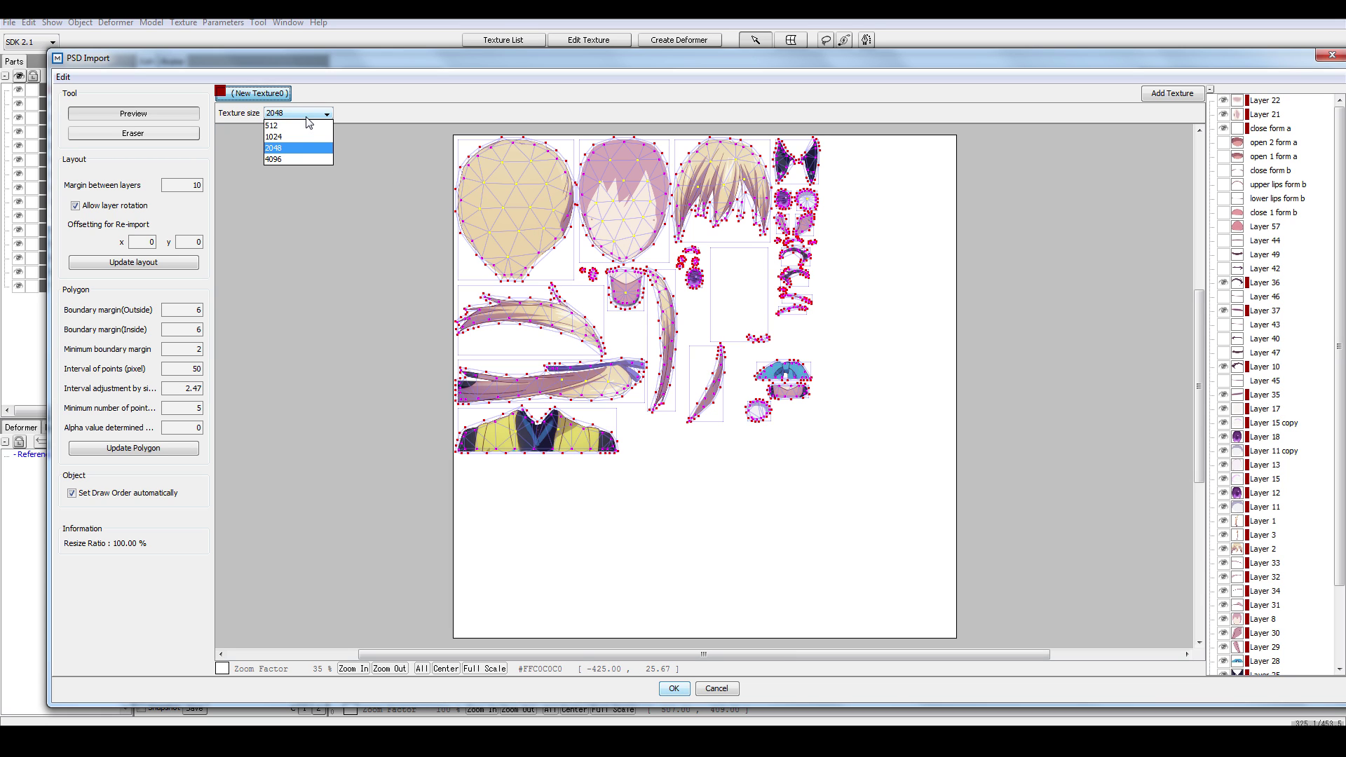
{"action": "left_click", "coordinate": [301, 137]}
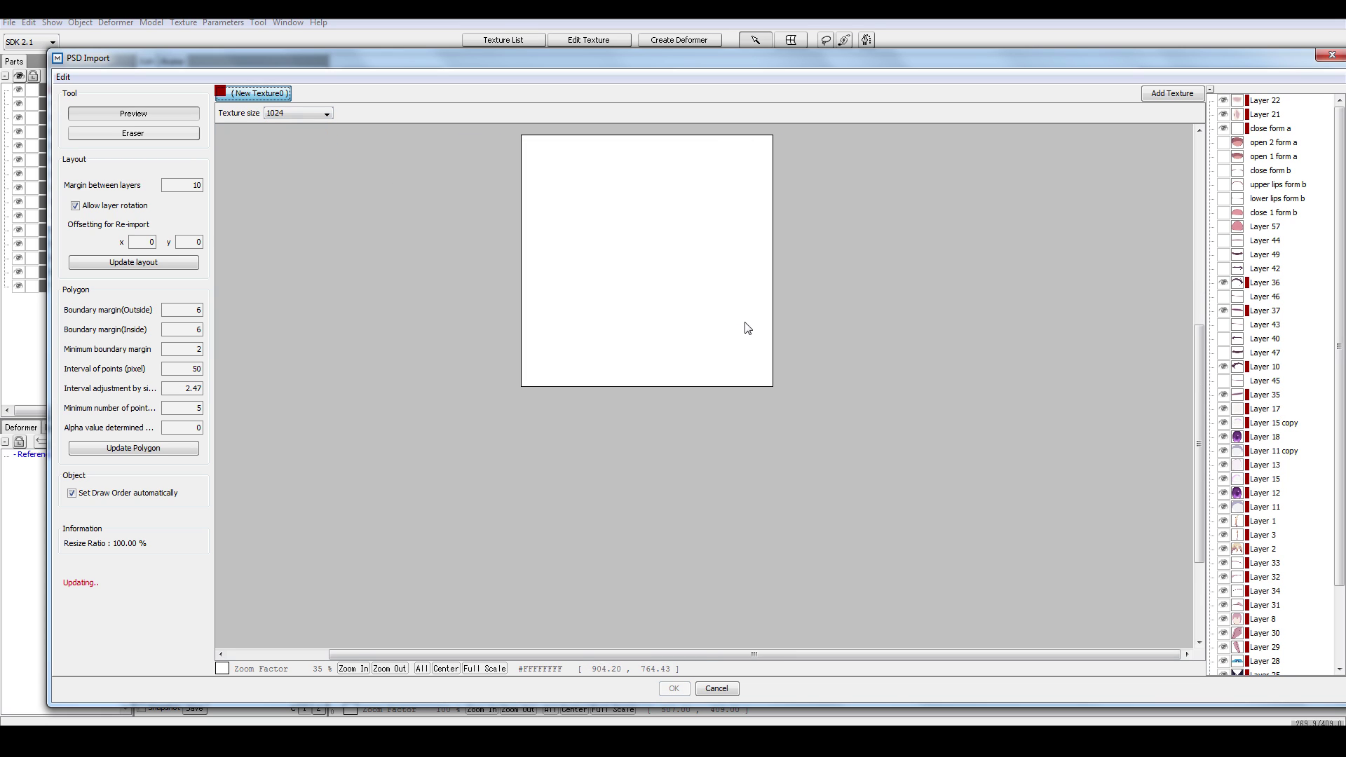
{"action": "left_click", "coordinate": [303, 117]}
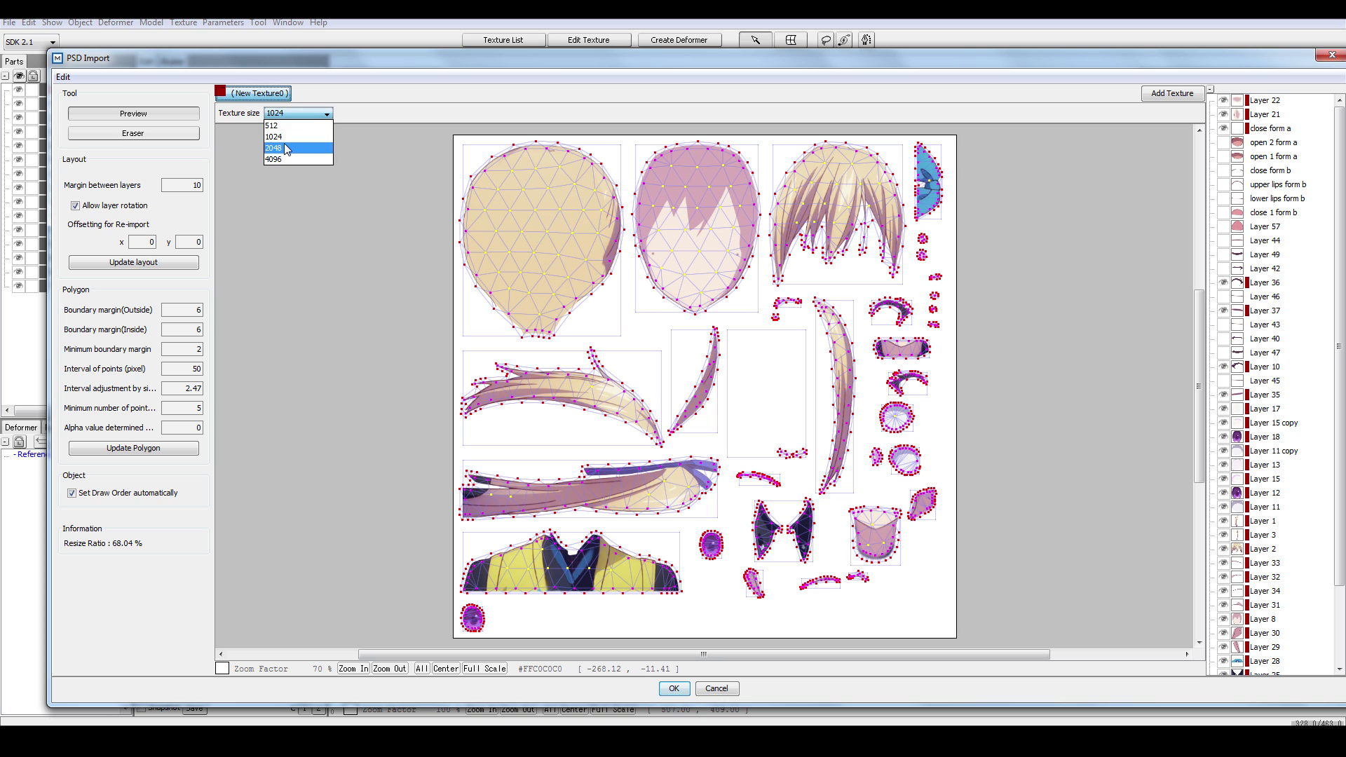
{"action": "left_click", "coordinate": [286, 148]}
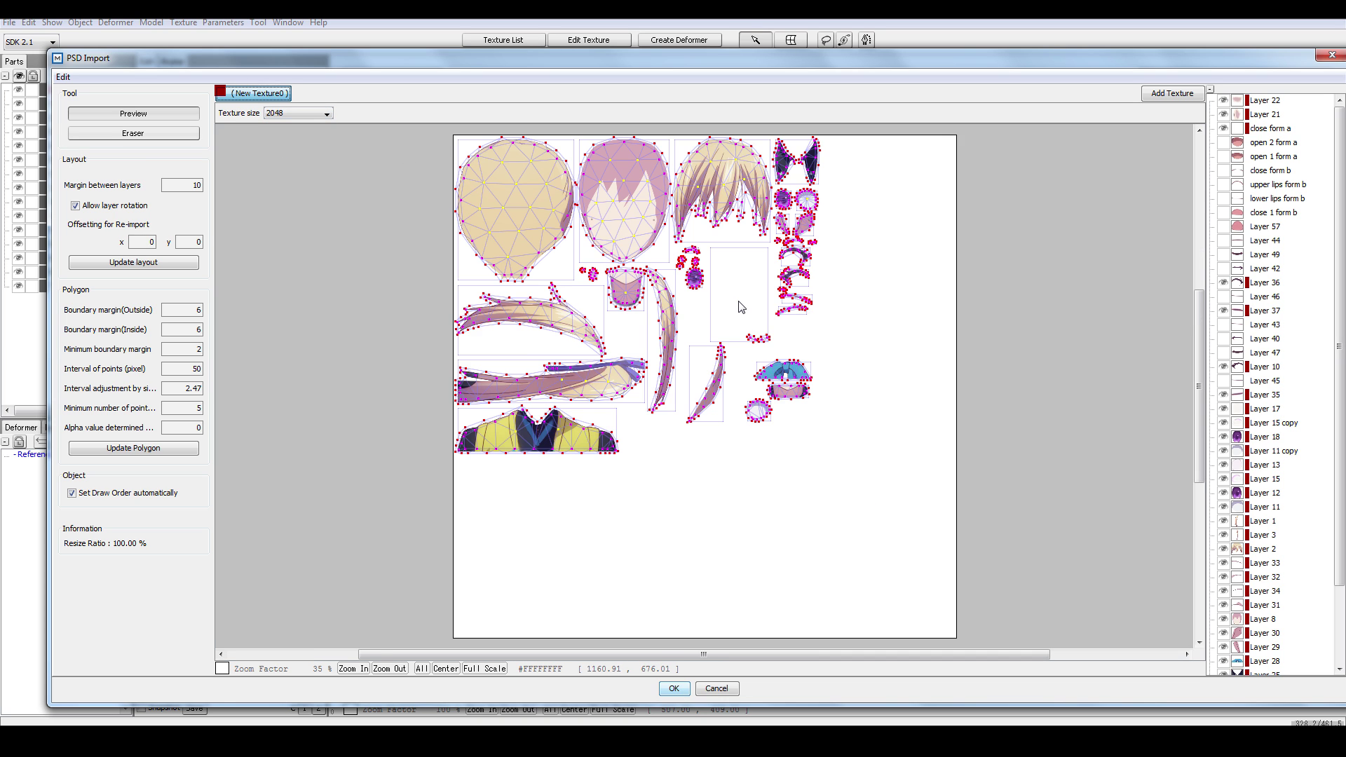
{"action": "scroll", "coordinate": [740, 308], "scroll_direction": "up", "scroll_amount": 2}
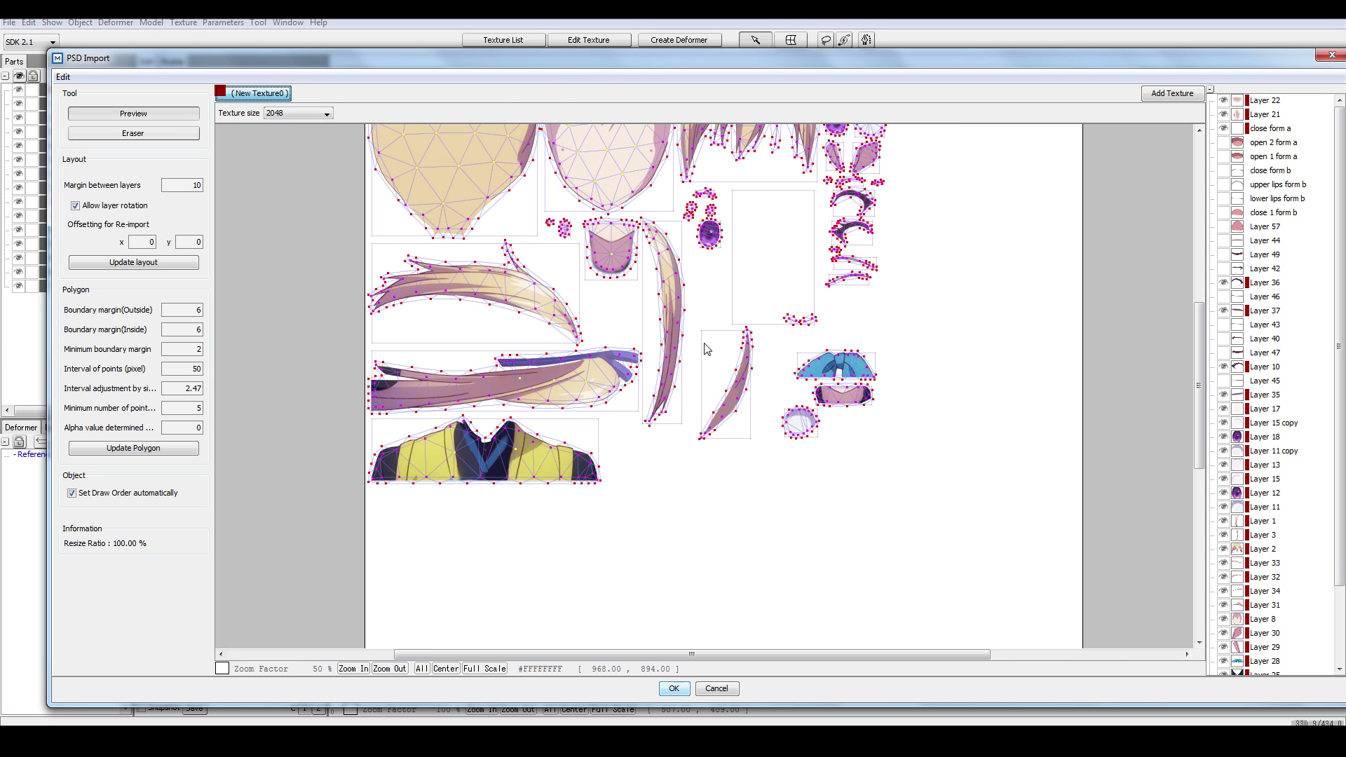
{"action": "left_click_drag", "start_coordinate": [1199, 380], "coordinate": [987, 354]}
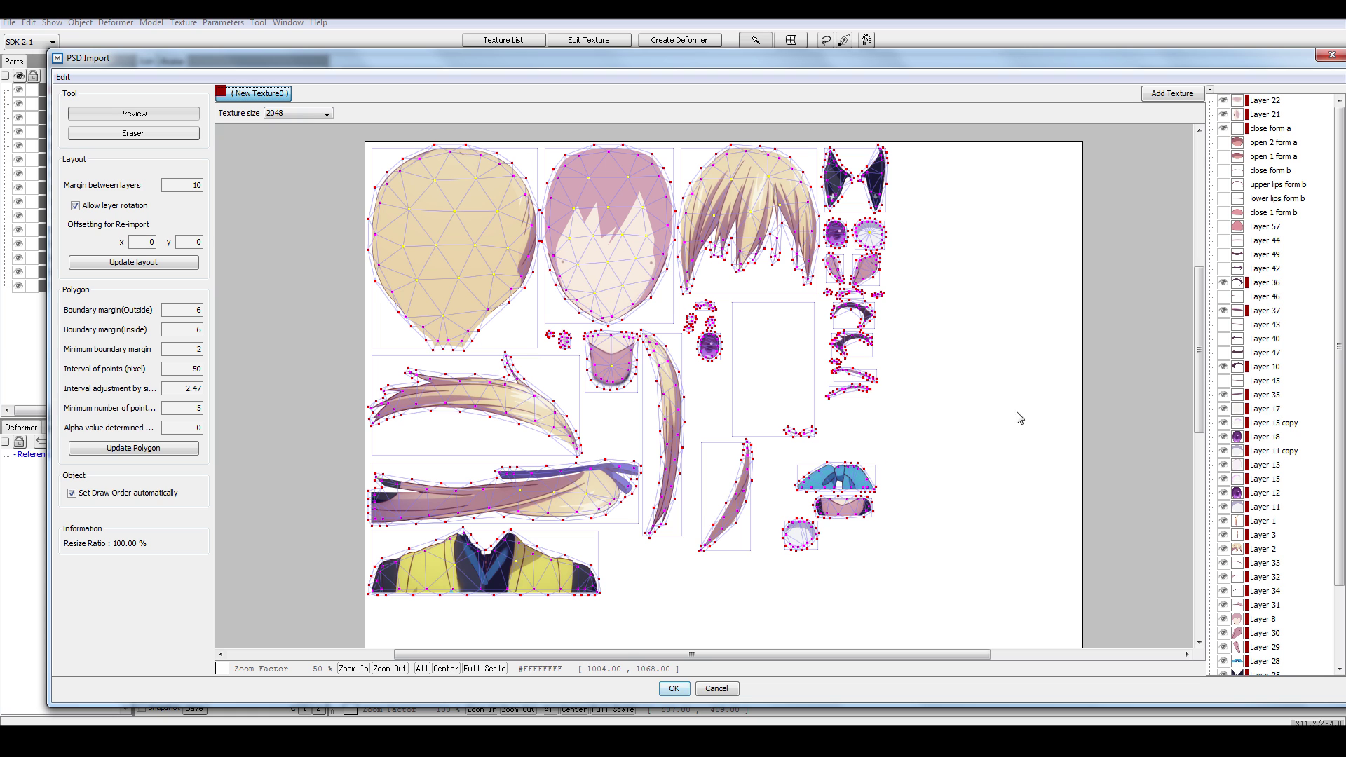
{"action": "scroll", "coordinate": [807, 335], "scroll_direction": "up", "scroll_amount": 1}
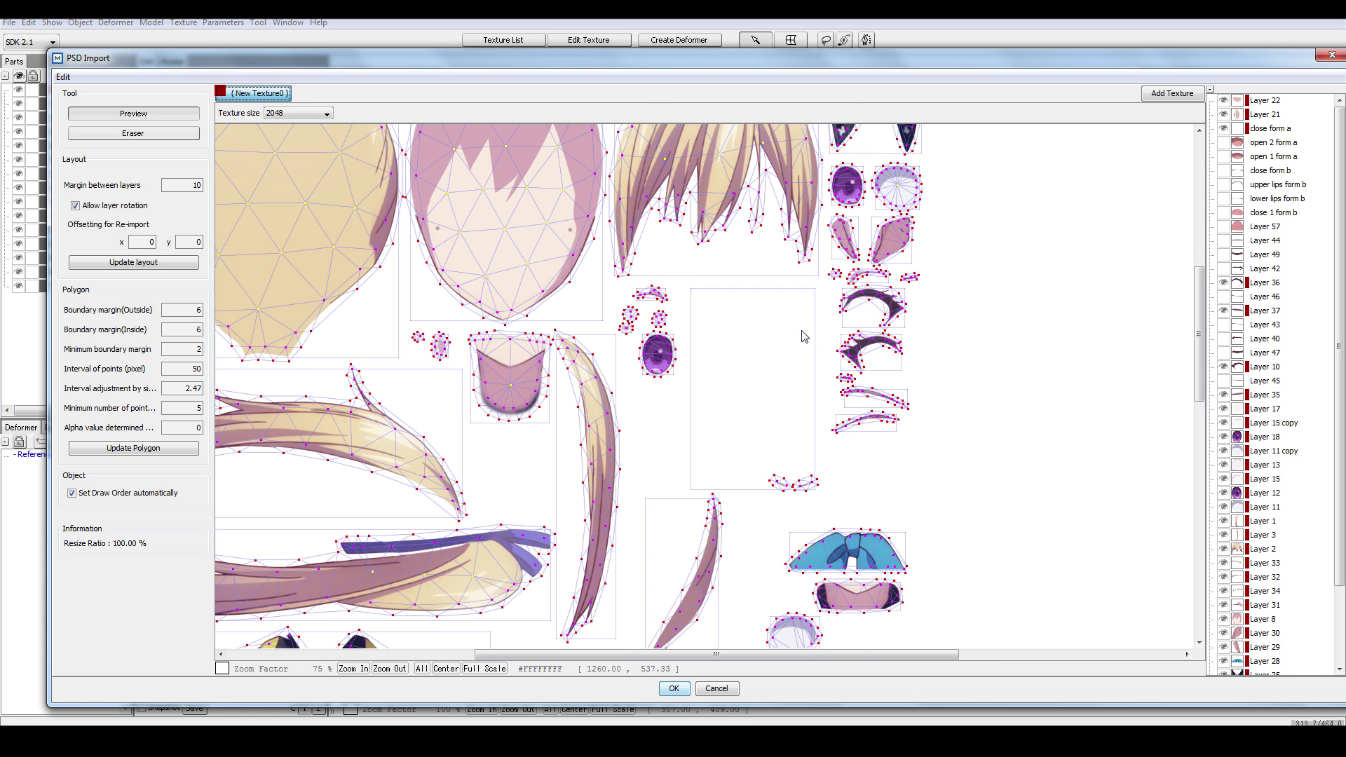
{"action": "scroll", "coordinate": [805, 335], "scroll_direction": "up", "scroll_amount": 1}
{"action": "scroll", "coordinate": [802, 337], "scroll_direction": "down", "scroll_amount": 1}
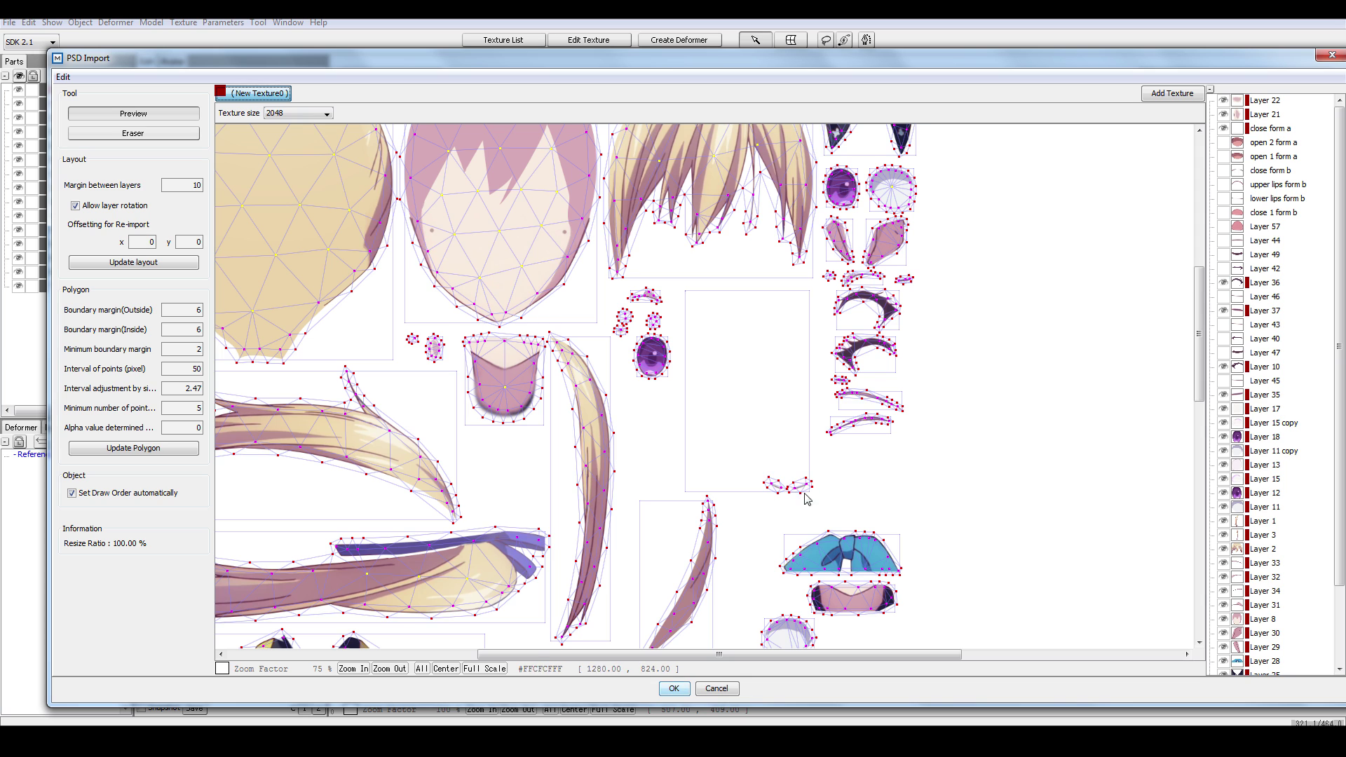
{"action": "scroll", "coordinate": [806, 494], "scroll_direction": "up", "scroll_amount": 2}
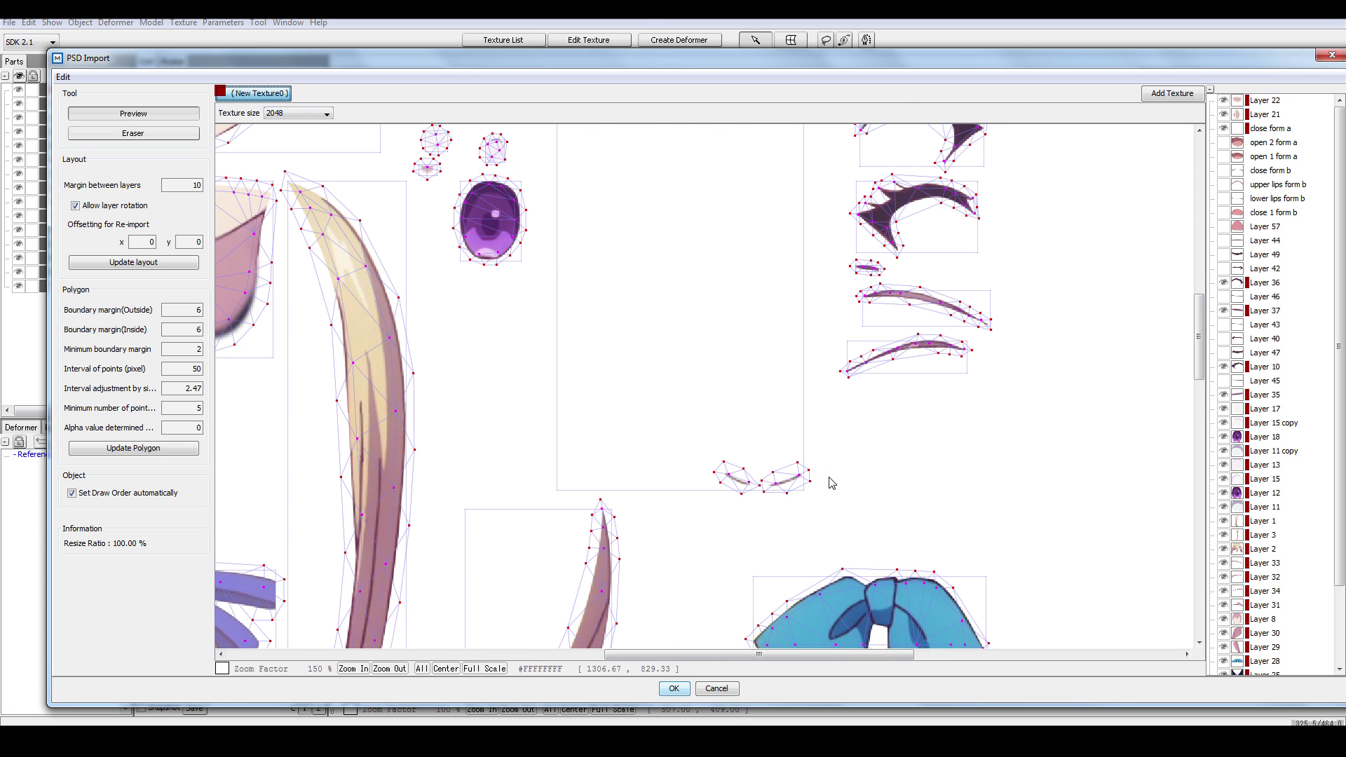
{"action": "scroll", "coordinate": [829, 483], "scroll_direction": "down", "scroll_amount": 2}
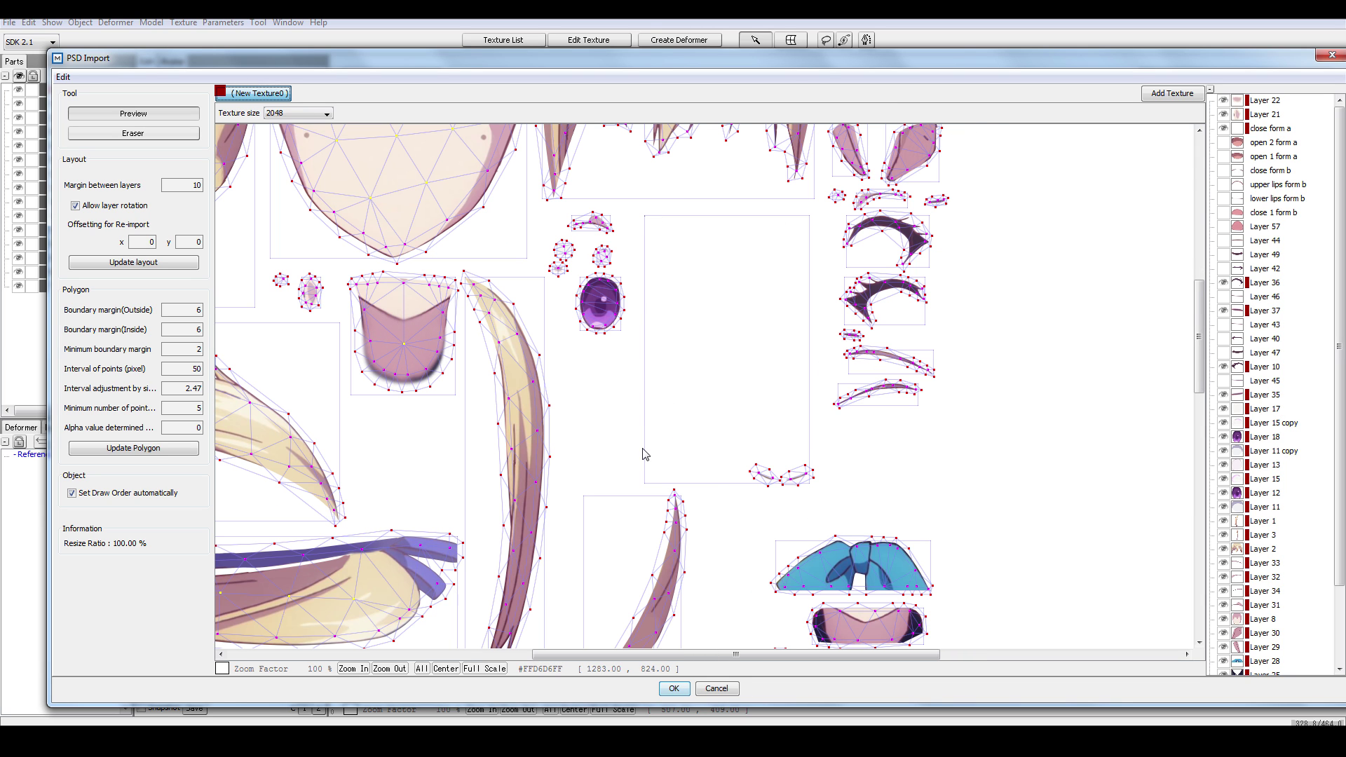
{"action": "left_click_drag", "start_coordinate": [1201, 382], "coordinate": [1201, 328]}
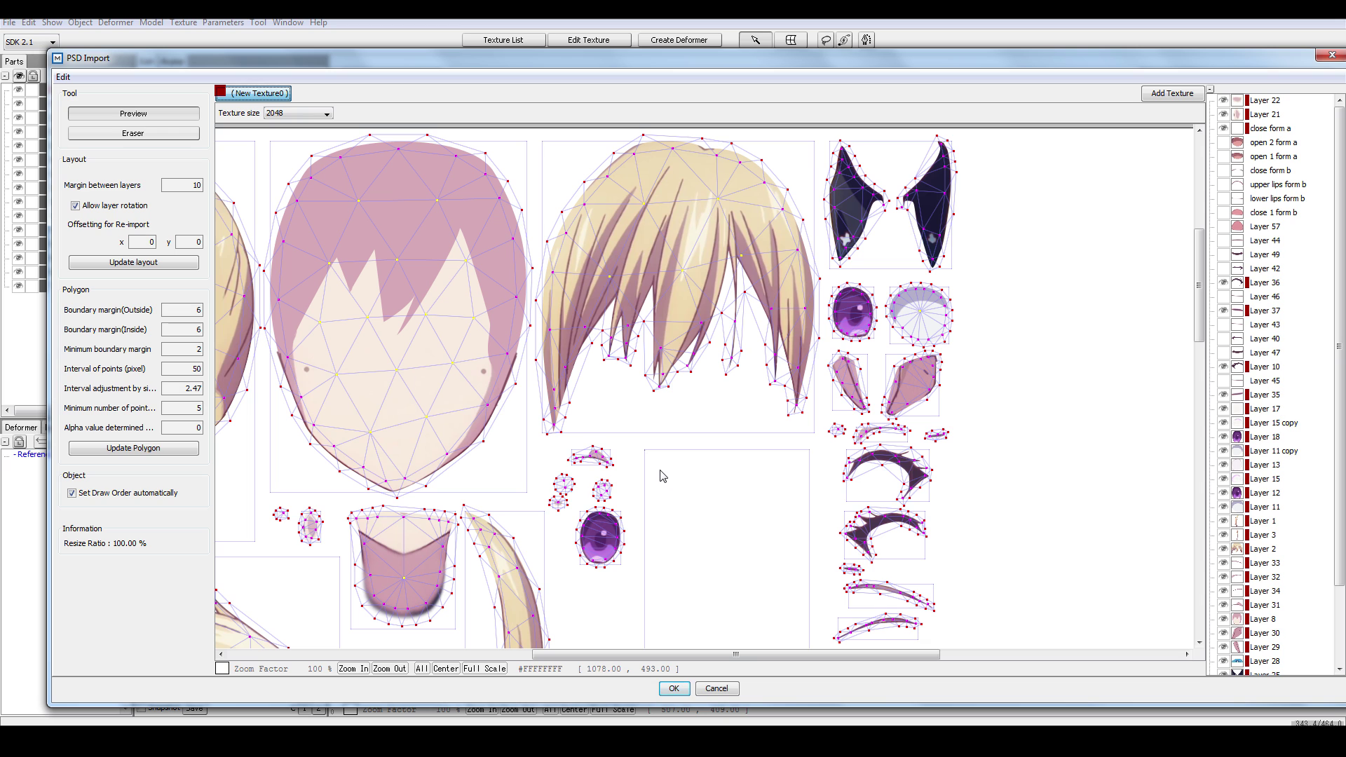
{"action": "scroll", "coordinate": [652, 466], "scroll_direction": "up", "scroll_amount": 5}
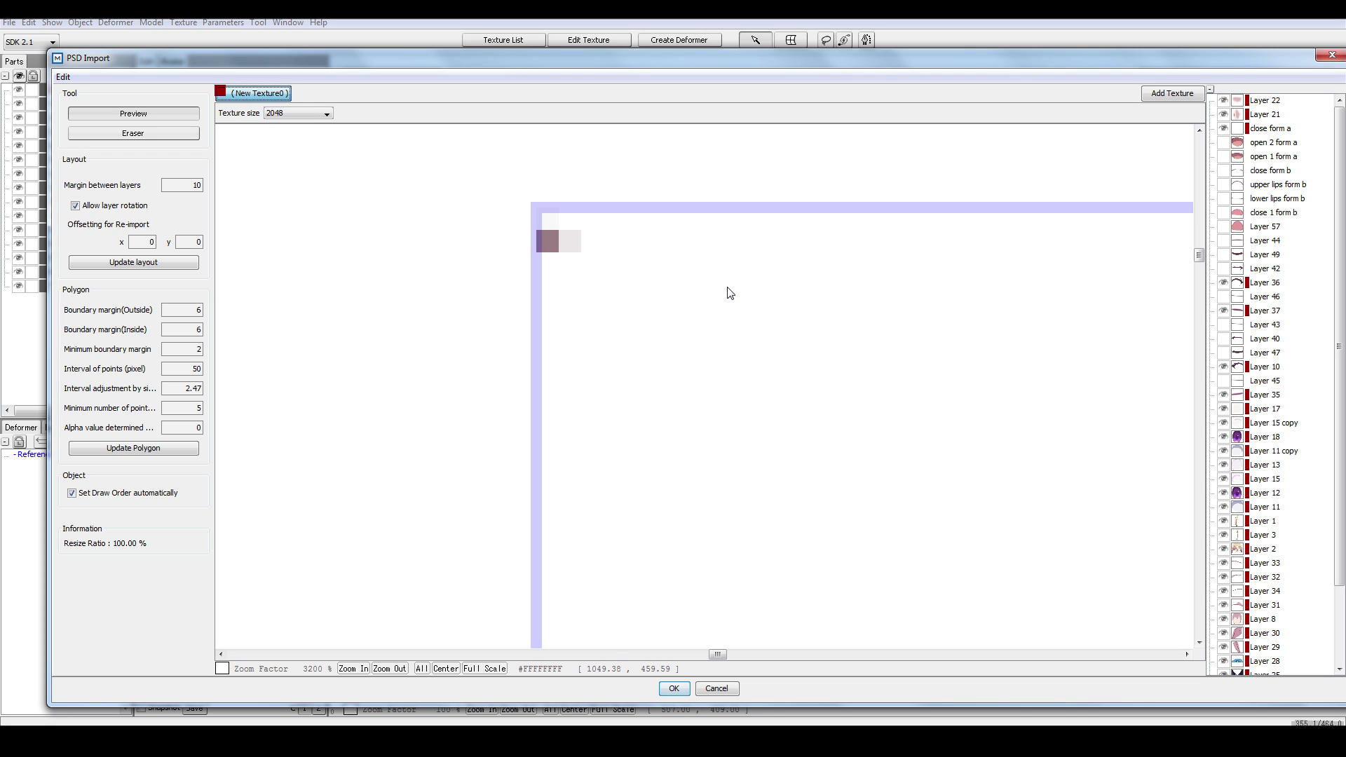
{"action": "scroll", "coordinate": [729, 295], "scroll_direction": "down", "scroll_amount": 4}
{"action": "scroll", "coordinate": [708, 290], "scroll_direction": "down", "scroll_amount": 2}
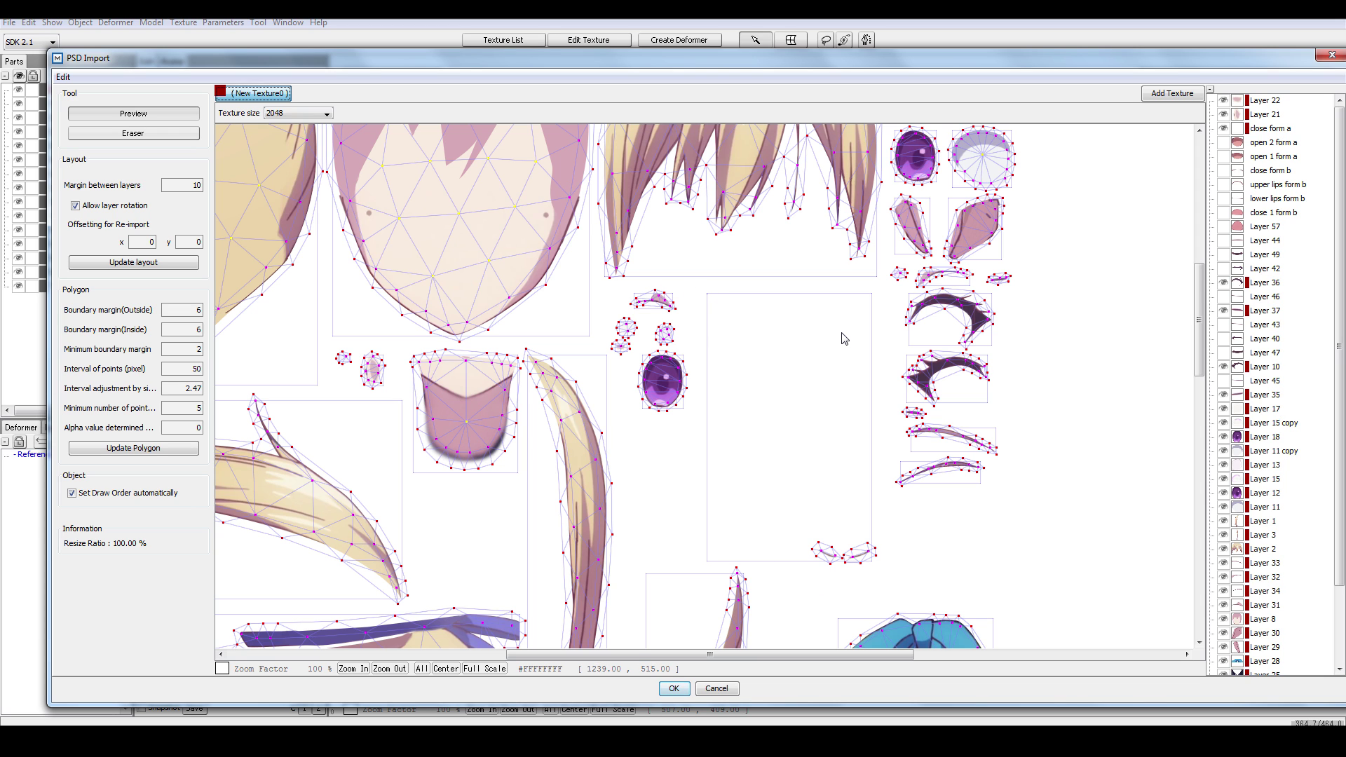
{"action": "scroll", "coordinate": [940, 279], "scroll_direction": "up", "scroll_amount": 4}
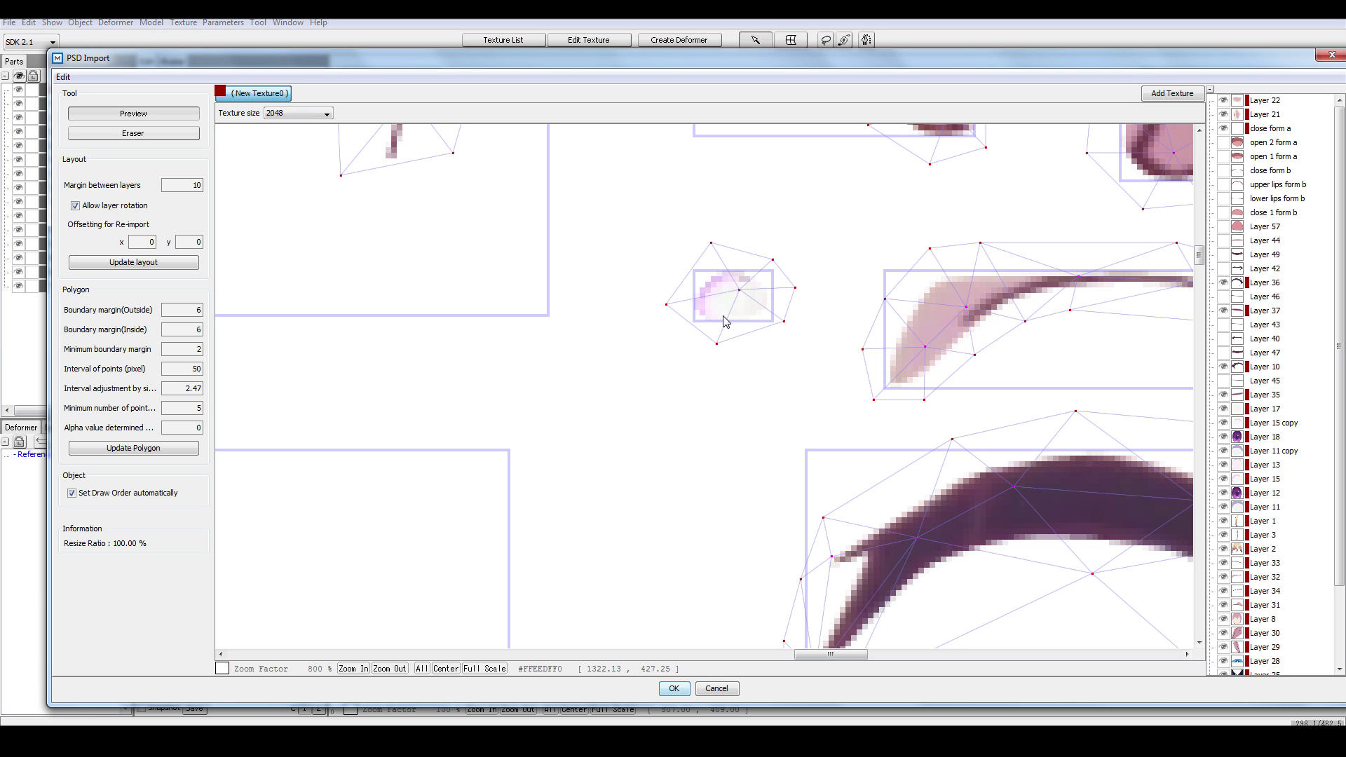
{"action": "scroll", "coordinate": [712, 288], "scroll_direction": "down", "scroll_amount": 5}
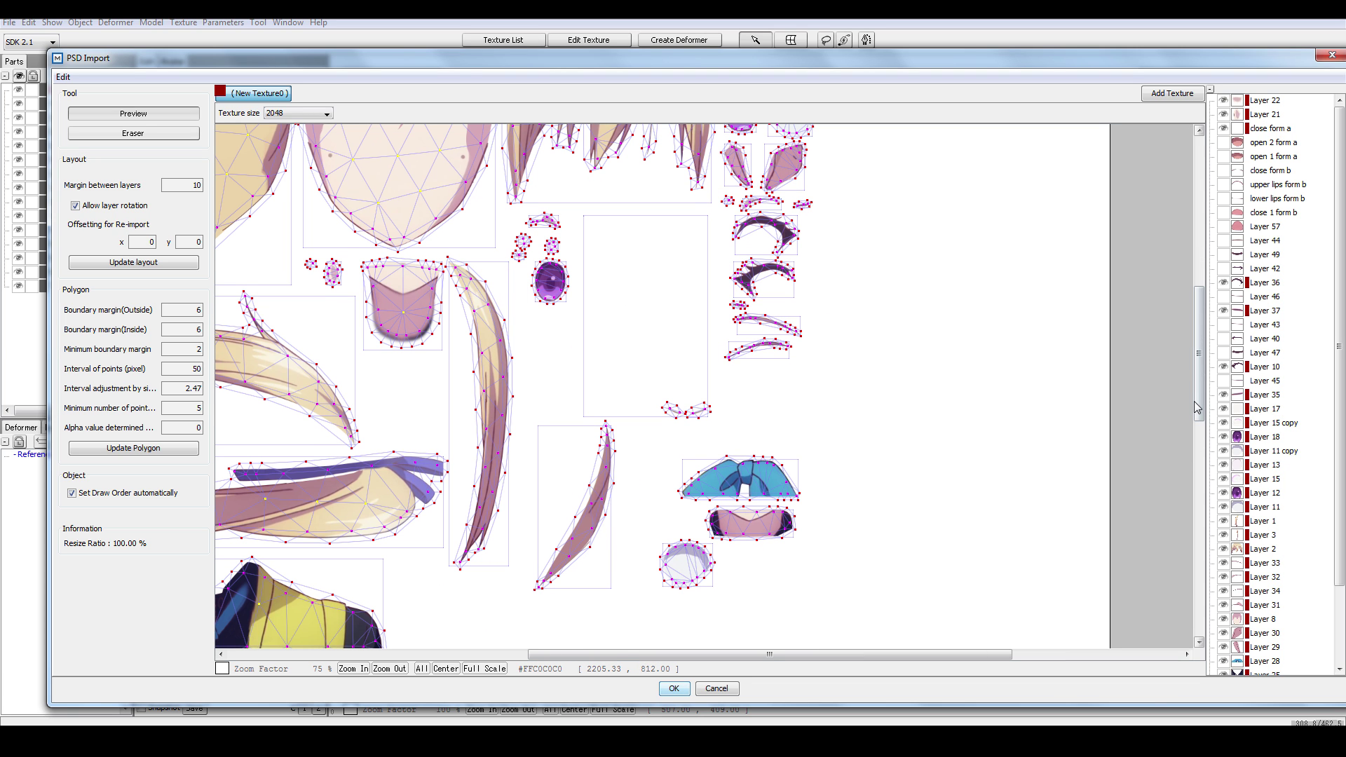
{"action": "left_click_drag", "start_coordinate": [1194, 401], "coordinate": [1177, 326]}
{"action": "scroll", "coordinate": [1153, 411], "scroll_direction": "down", "scroll_amount": 2}
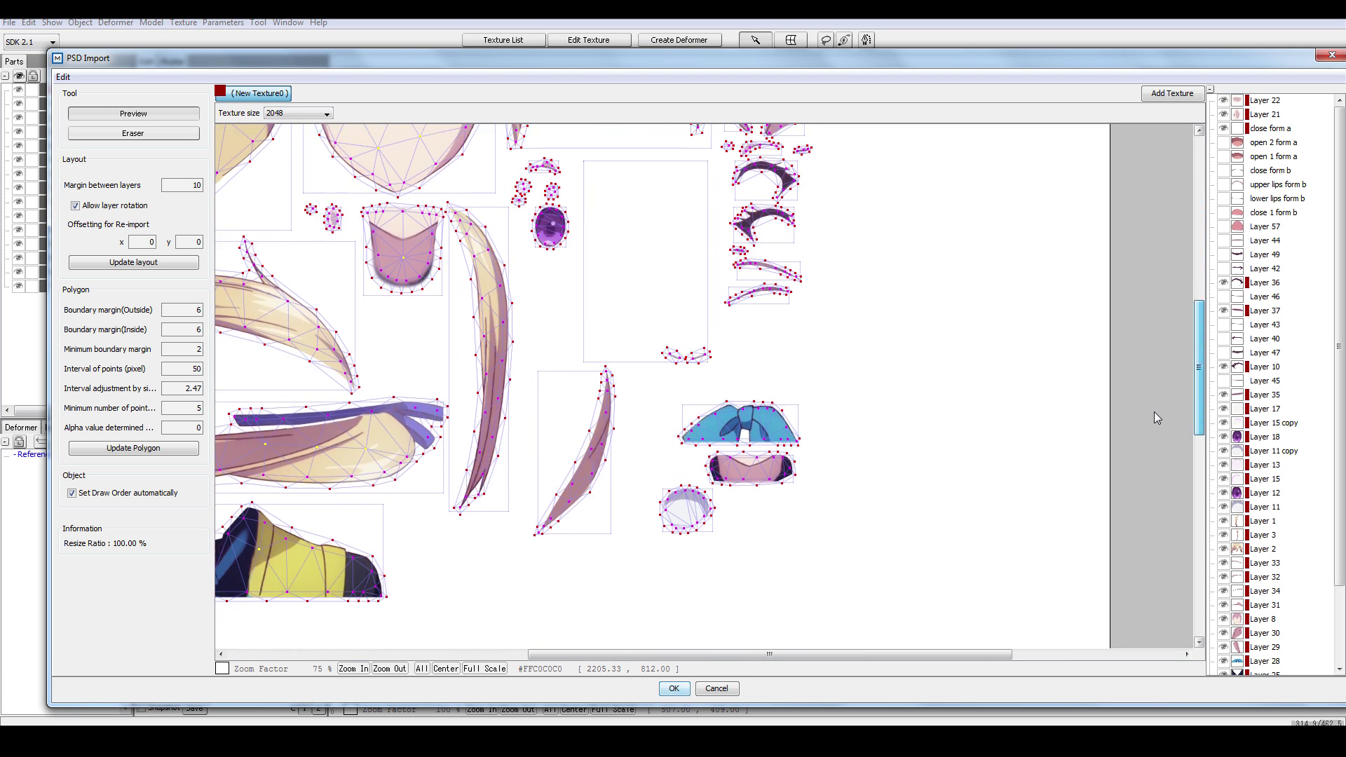
{"action": "scroll", "coordinate": [753, 420], "scroll_direction": "down", "scroll_amount": 3}
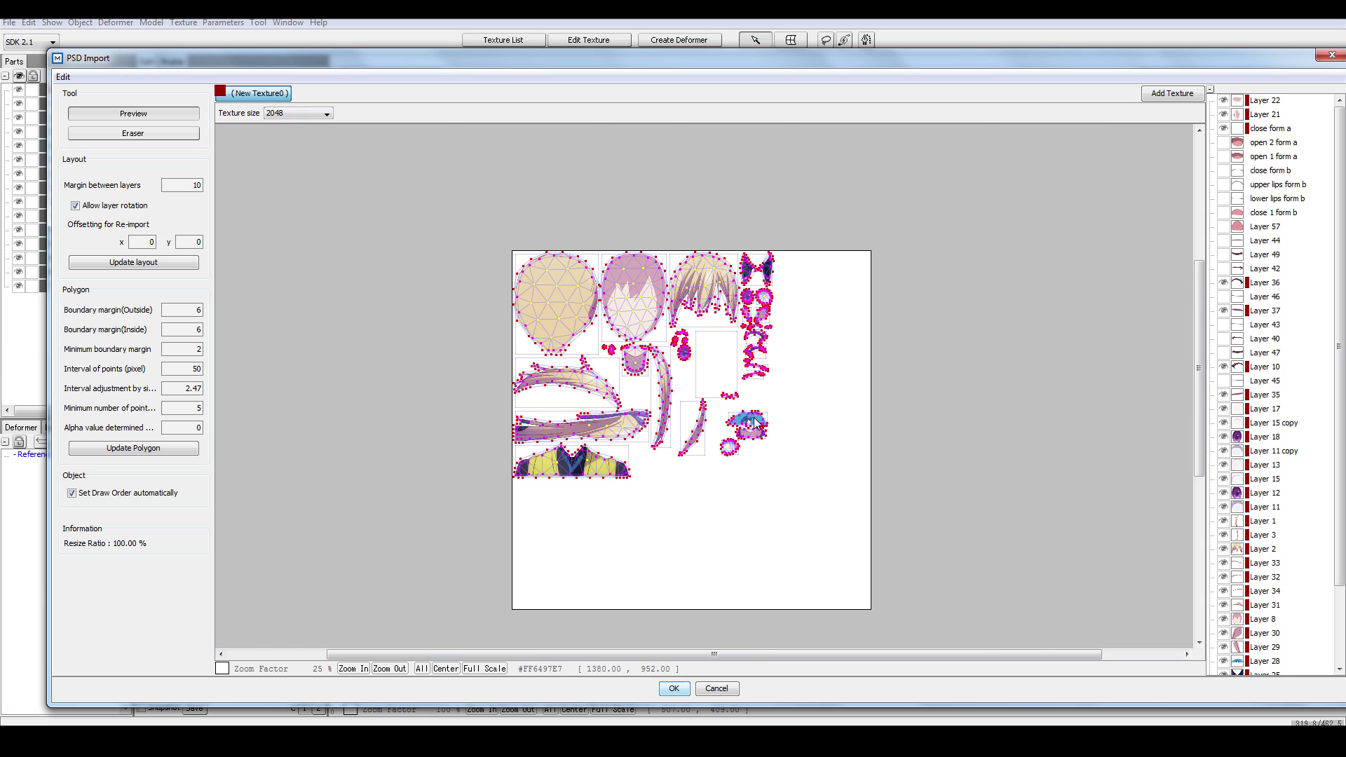
{"action": "scroll", "coordinate": [754, 421], "scroll_direction": "up", "scroll_amount": 1}
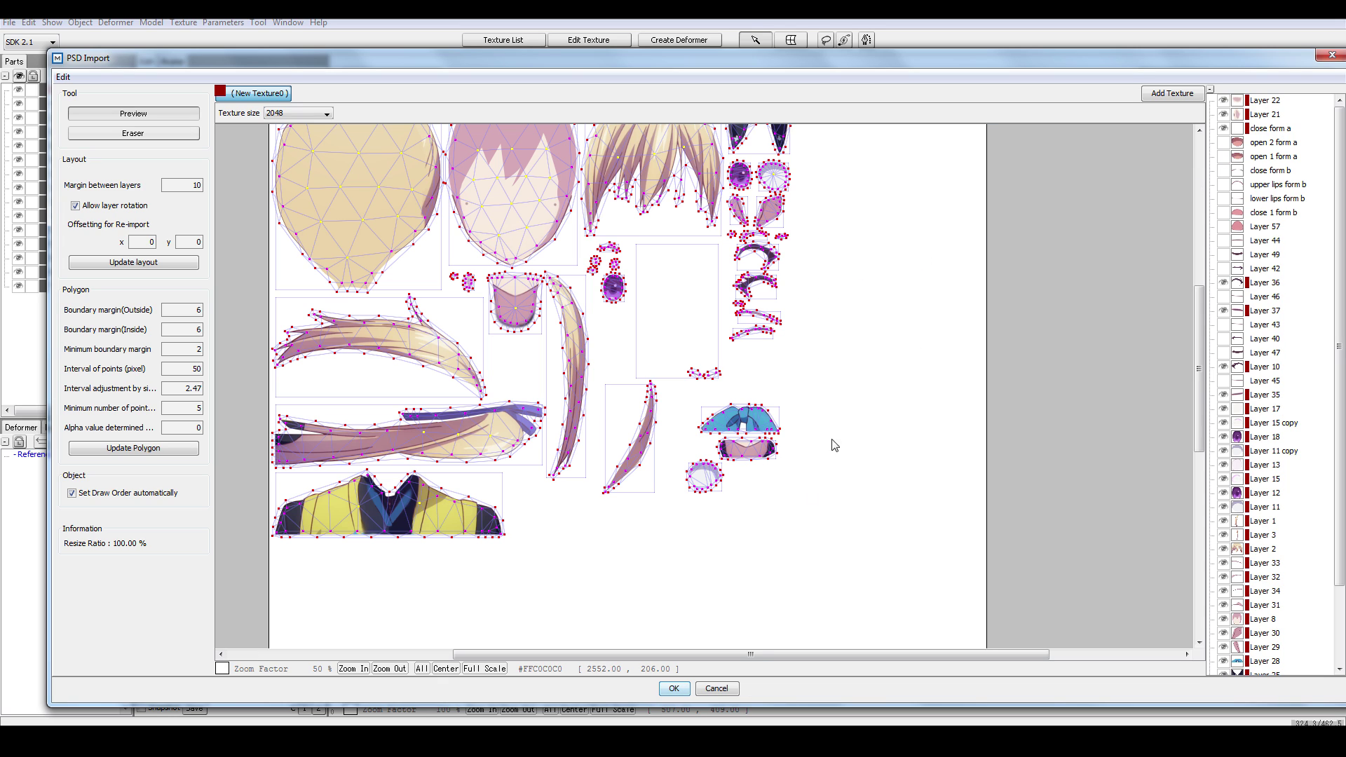
{"action": "left_click_drag", "start_coordinate": [763, 654], "coordinate": [728, 653]}
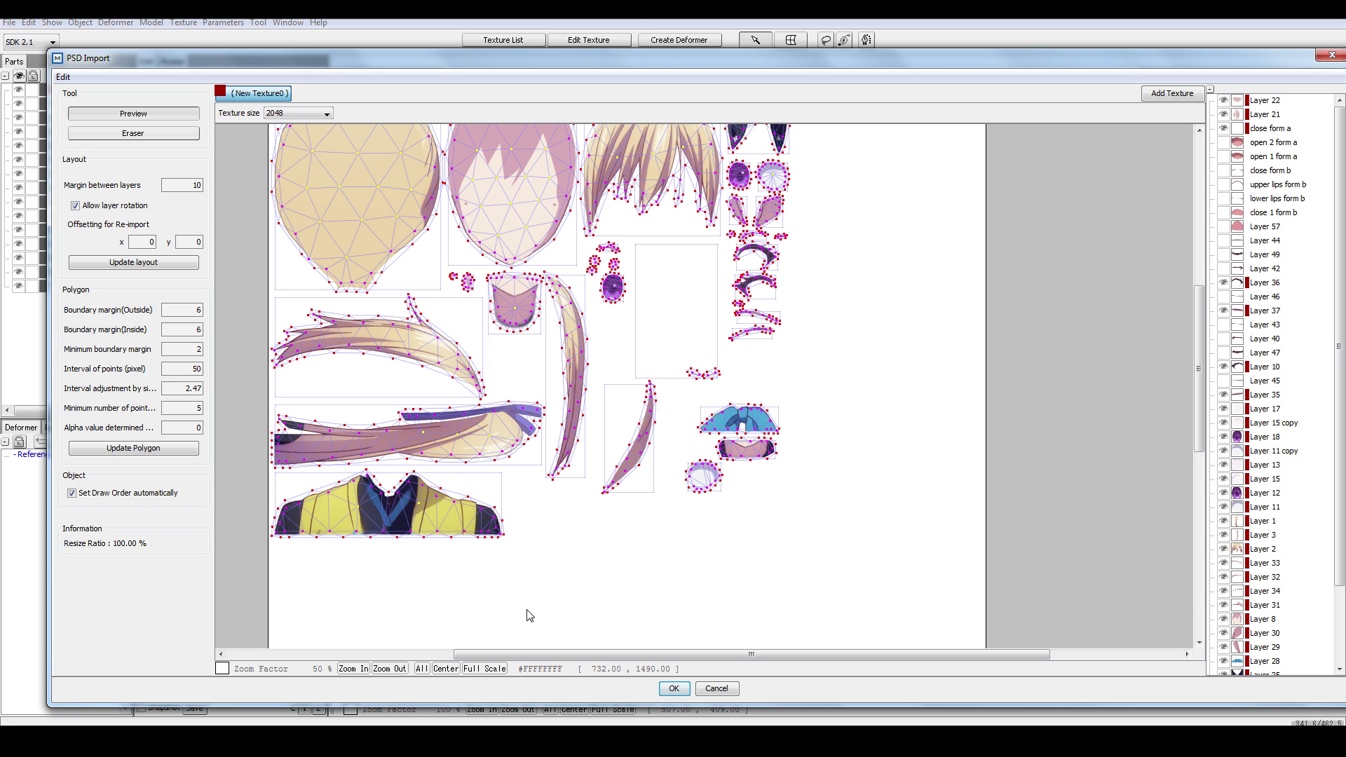
{"action": "scroll", "coordinate": [1247, 399], "scroll_direction": "down", "scroll_amount": 2}
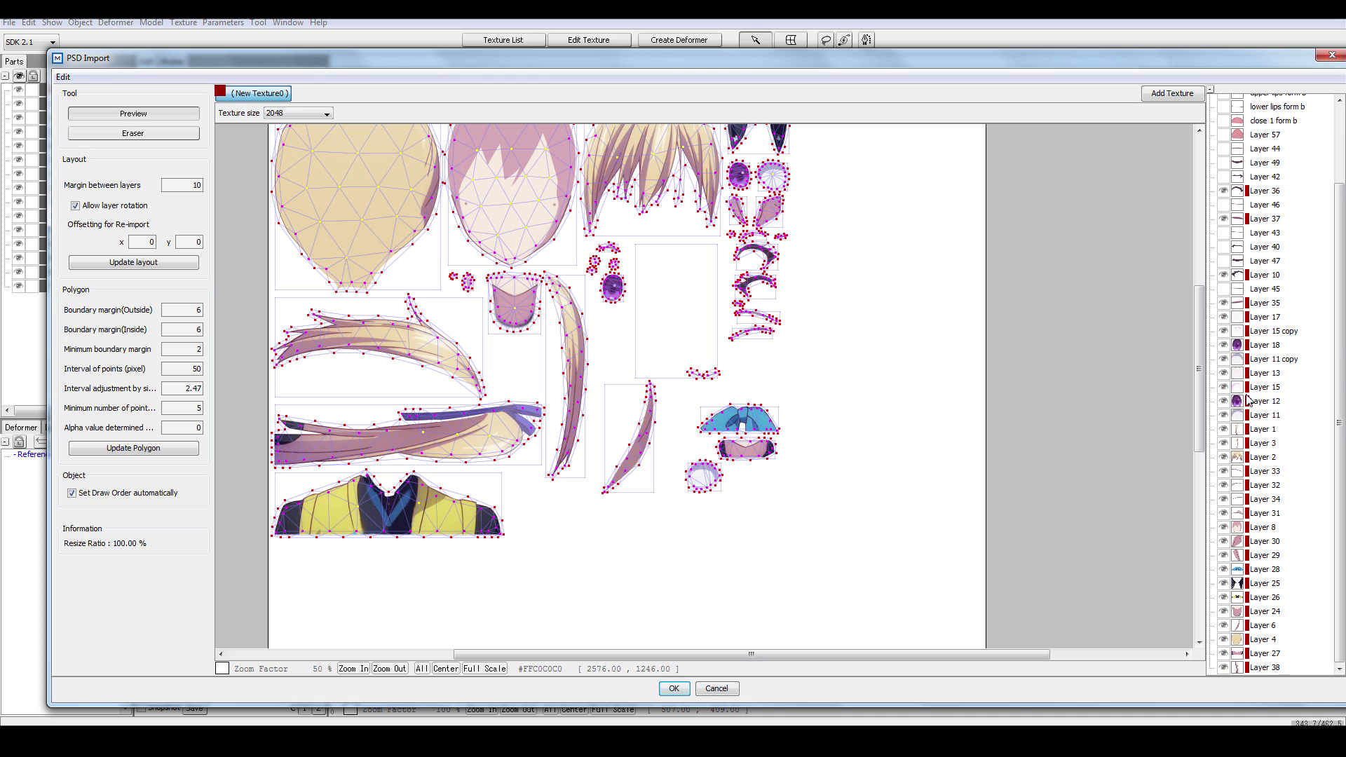
{"action": "scroll", "coordinate": [1245, 401], "scroll_direction": "up", "scroll_amount": 2}
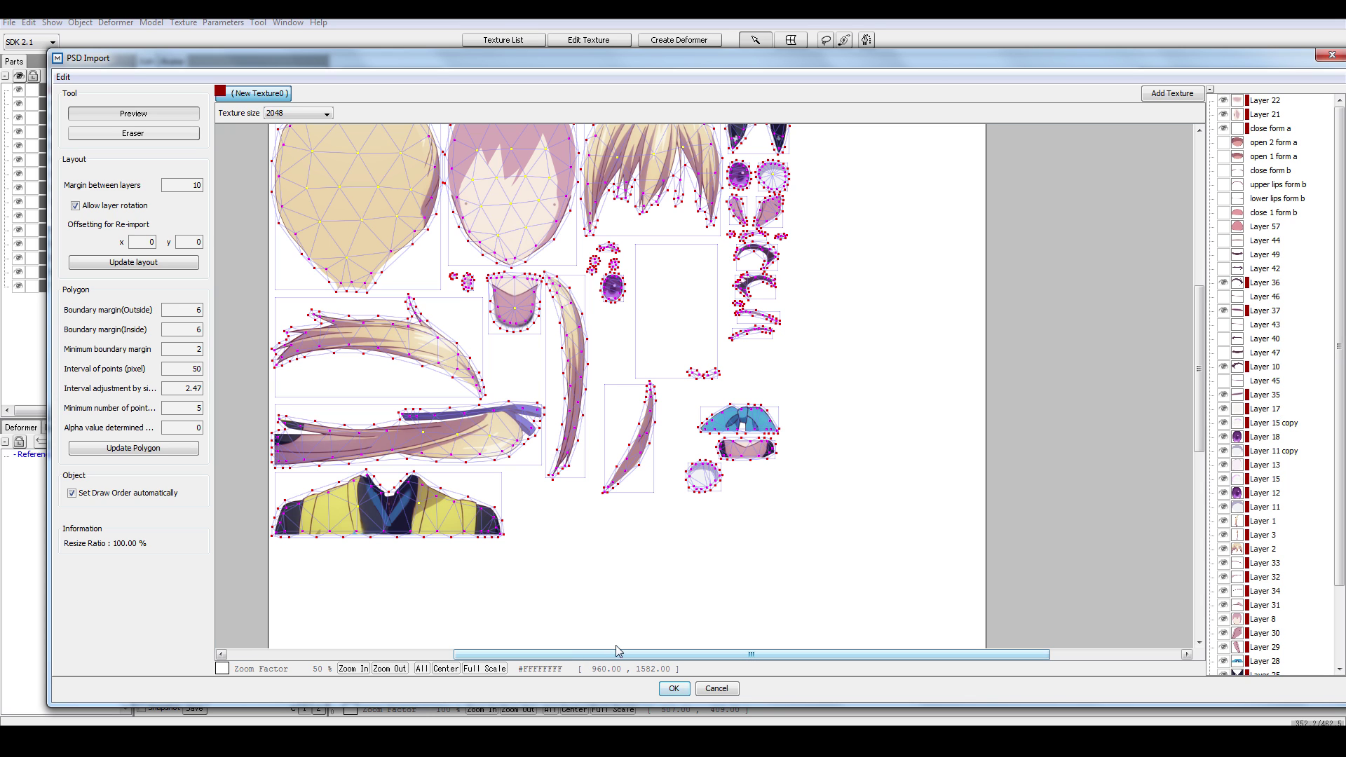
{"action": "scroll", "coordinate": [675, 455], "scroll_direction": "up", "scroll_amount": 2}
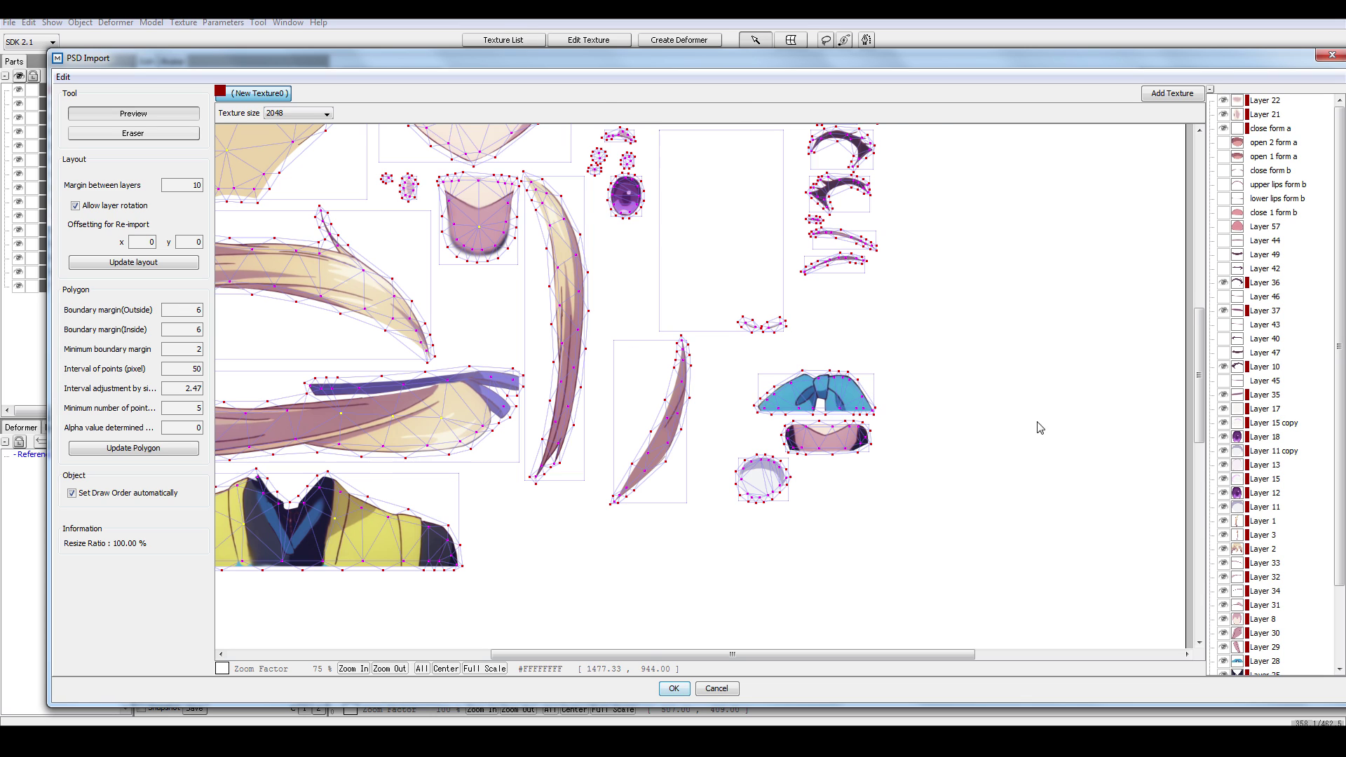
{"action": "scroll", "coordinate": [1052, 428], "scroll_direction": "down", "scroll_amount": 2}
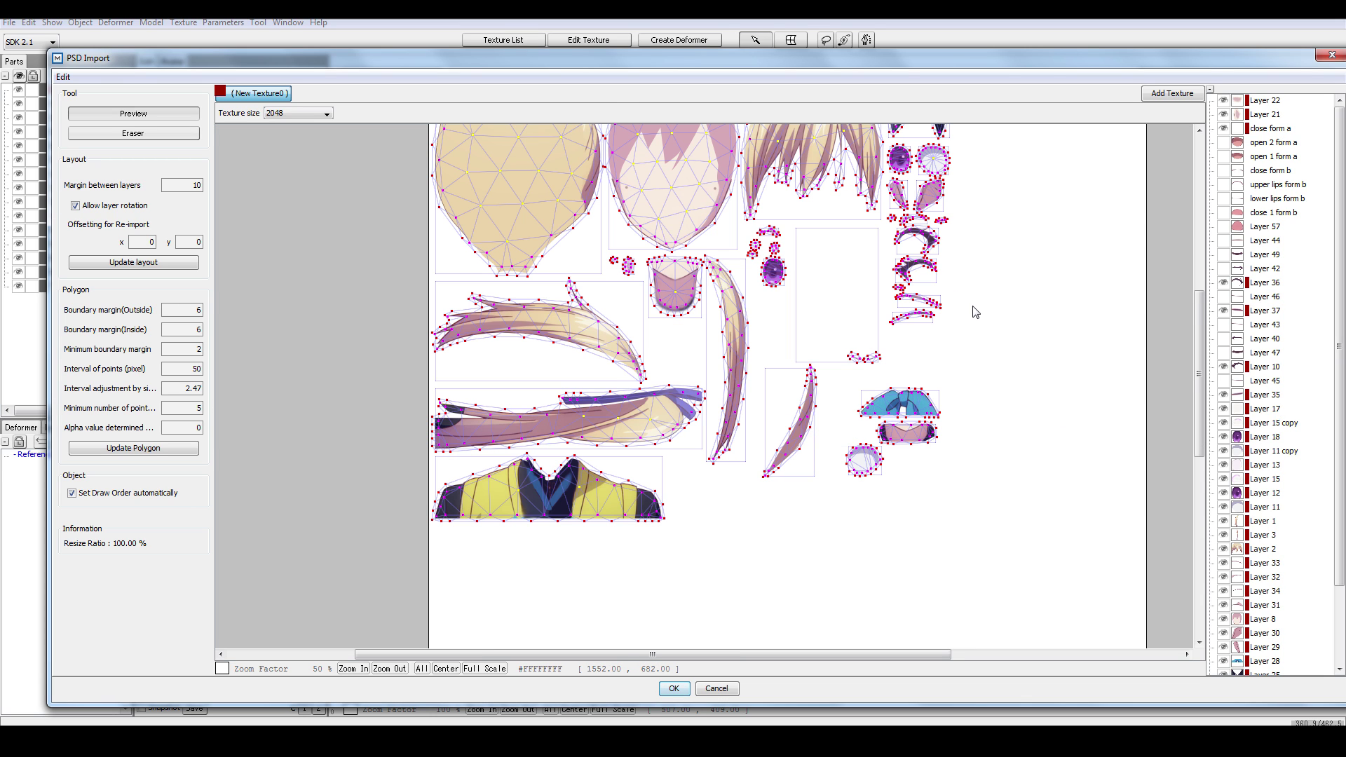
Confirm the PSD Import with OK so mai.psd loads as a meshed model.
{"action": "left_click", "coordinate": [675, 690]}
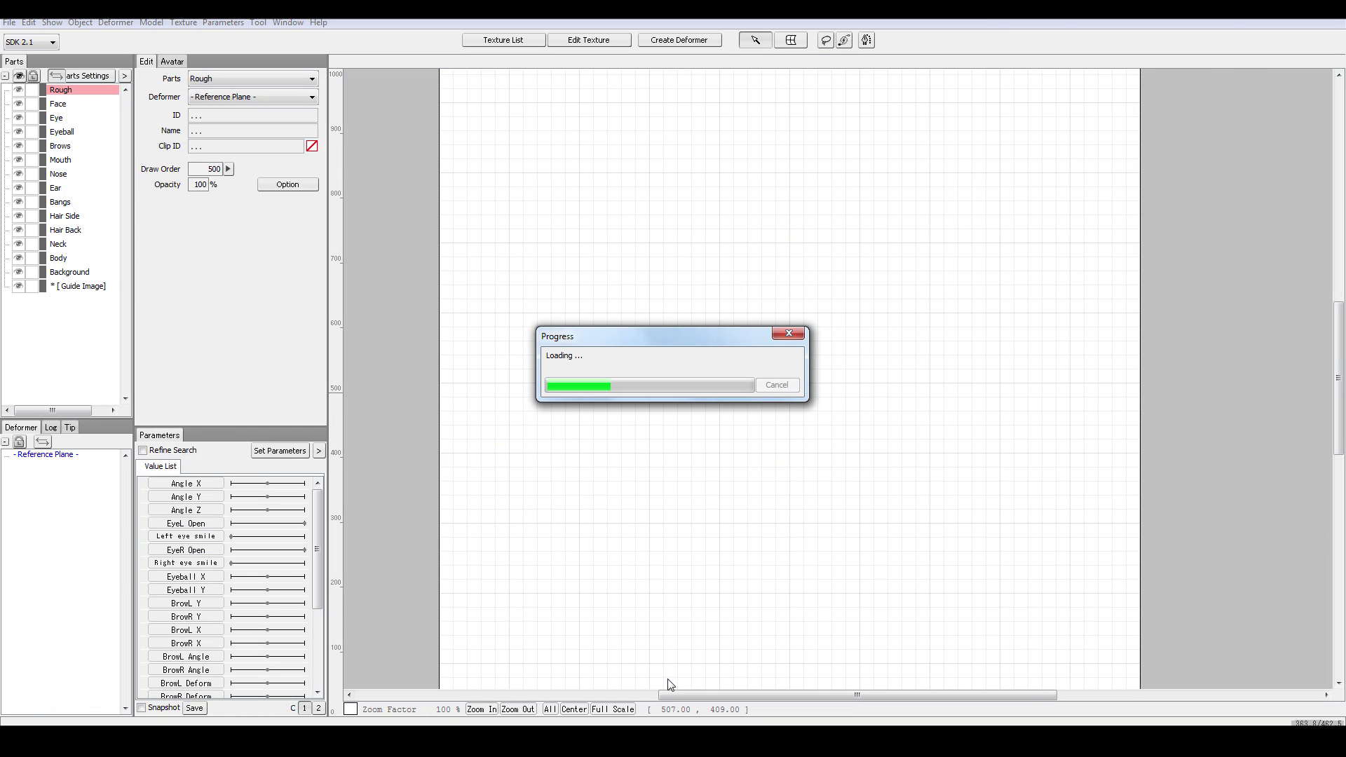